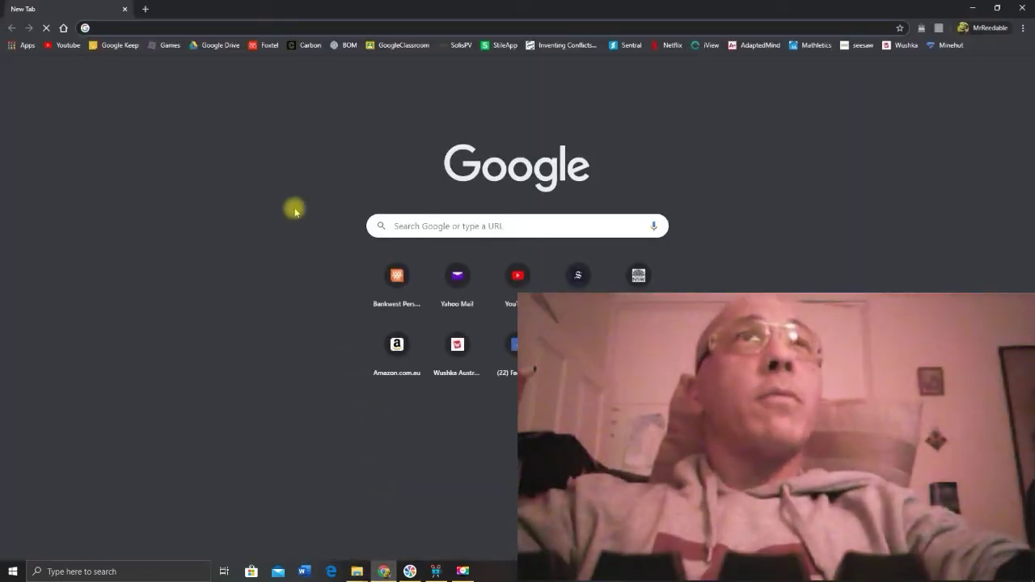
Search the web for "google sheets", go to Google Sheets from its about page and create a blank spreadsheet.
left_click(425, 225)
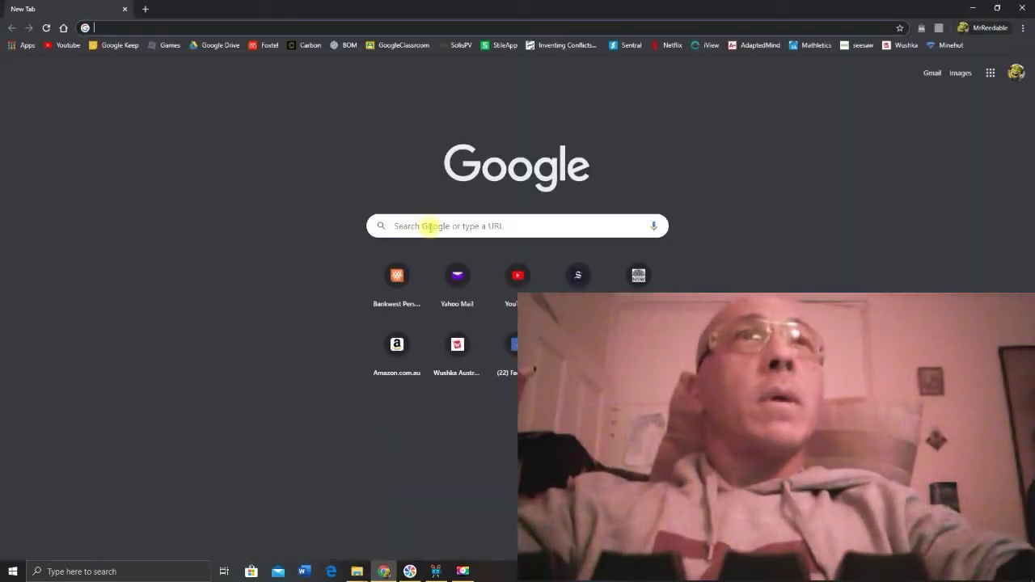
type("google")
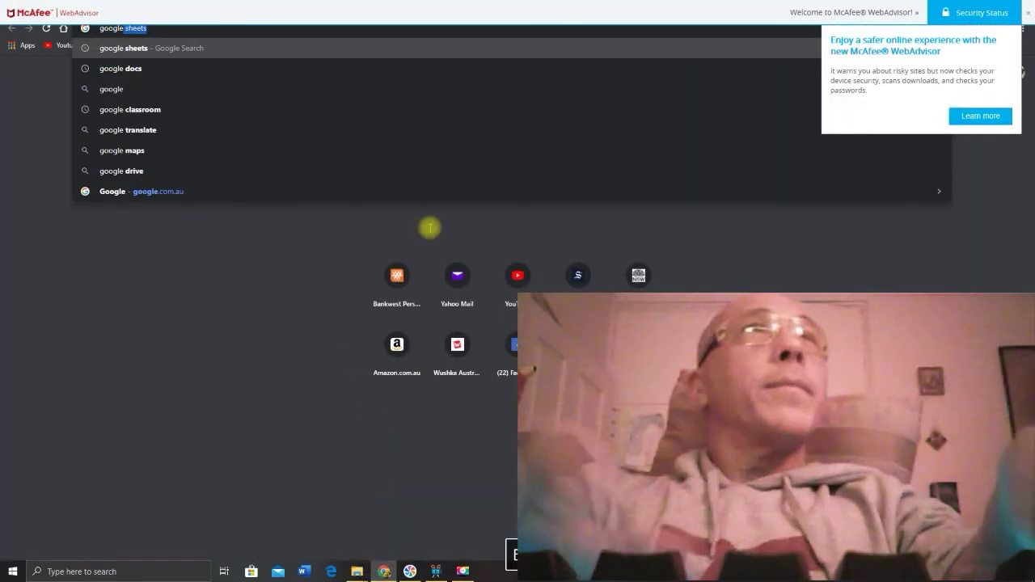
key("Return")
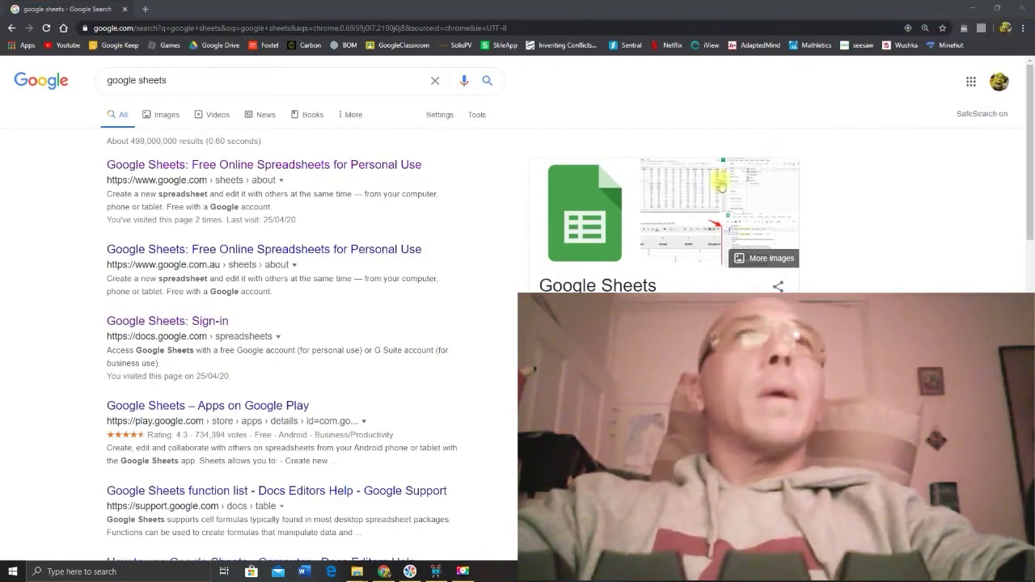
left_click(280, 164)
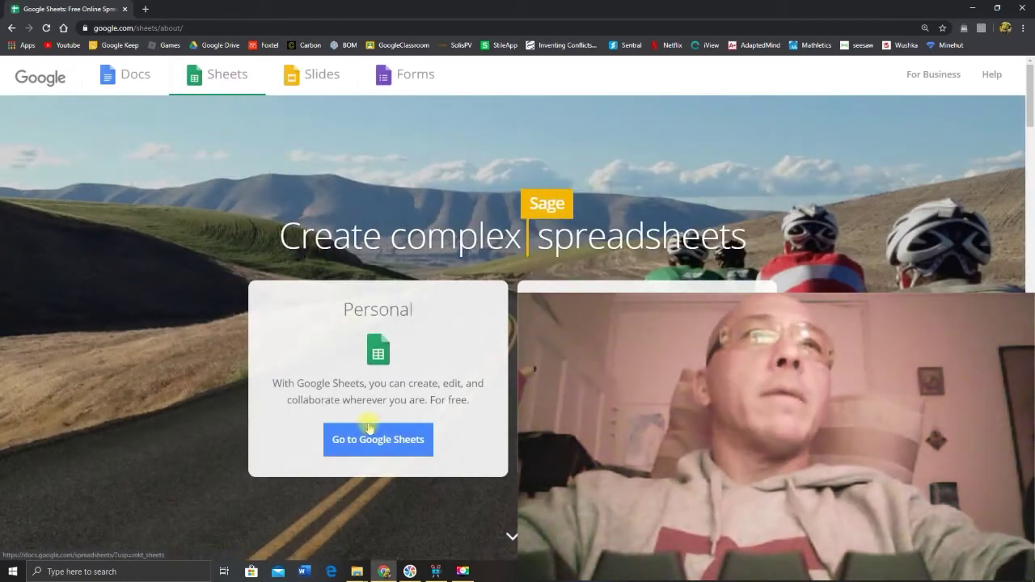
left_click(381, 445)
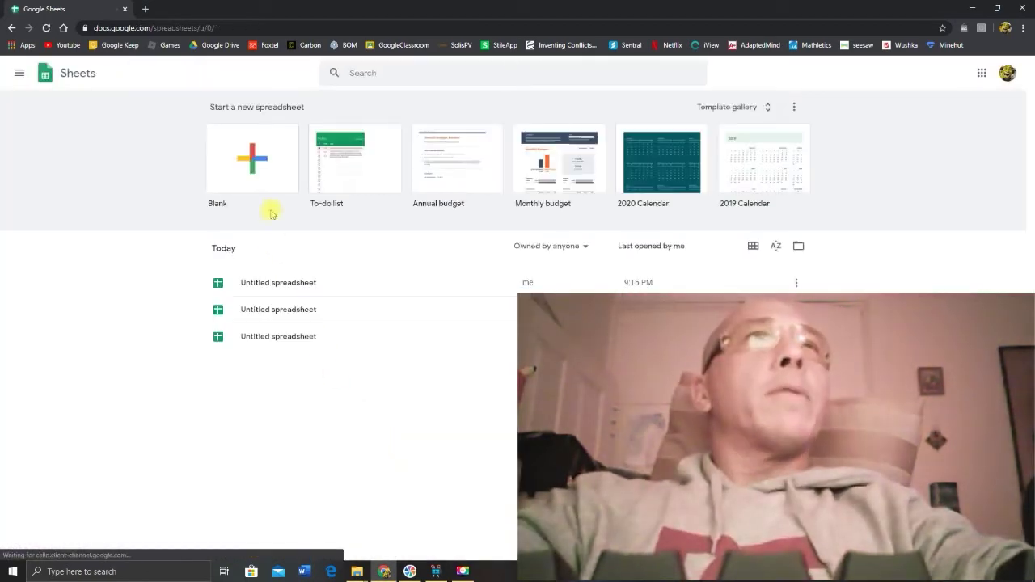
left_click(247, 168)
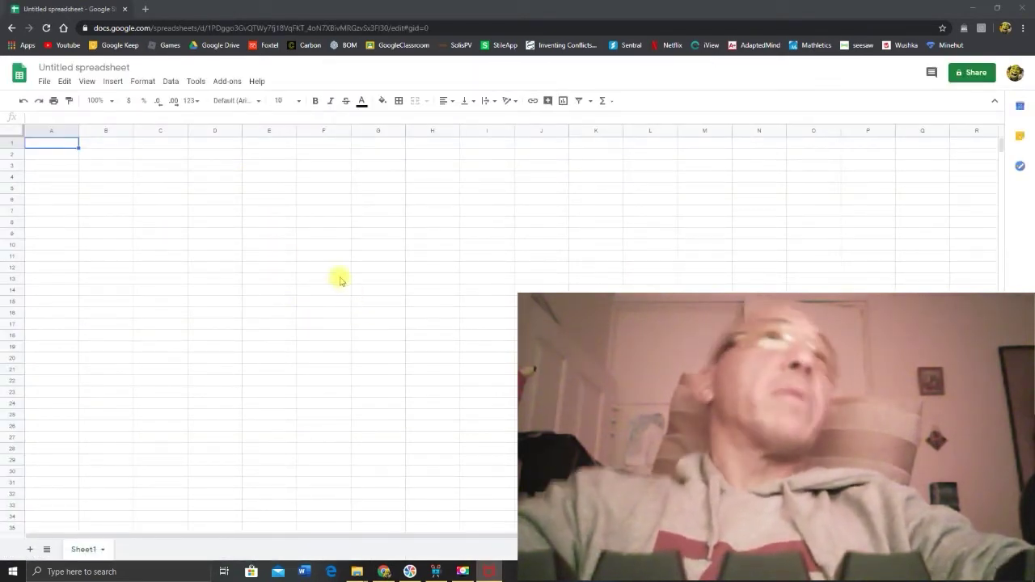
Set the zoom level of the blank sheet to 150%.
left_click(112, 101)
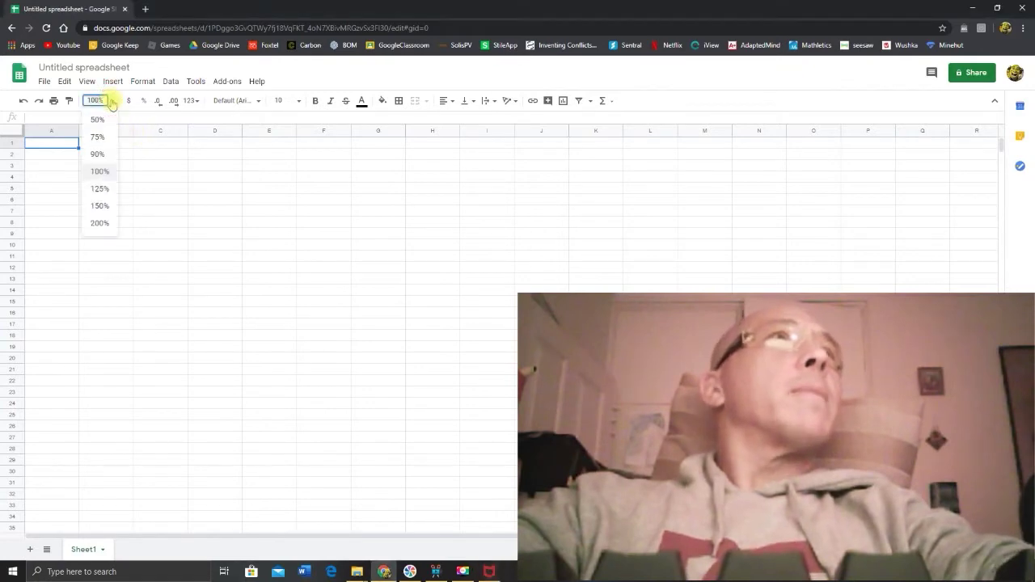
left_click(100, 189)
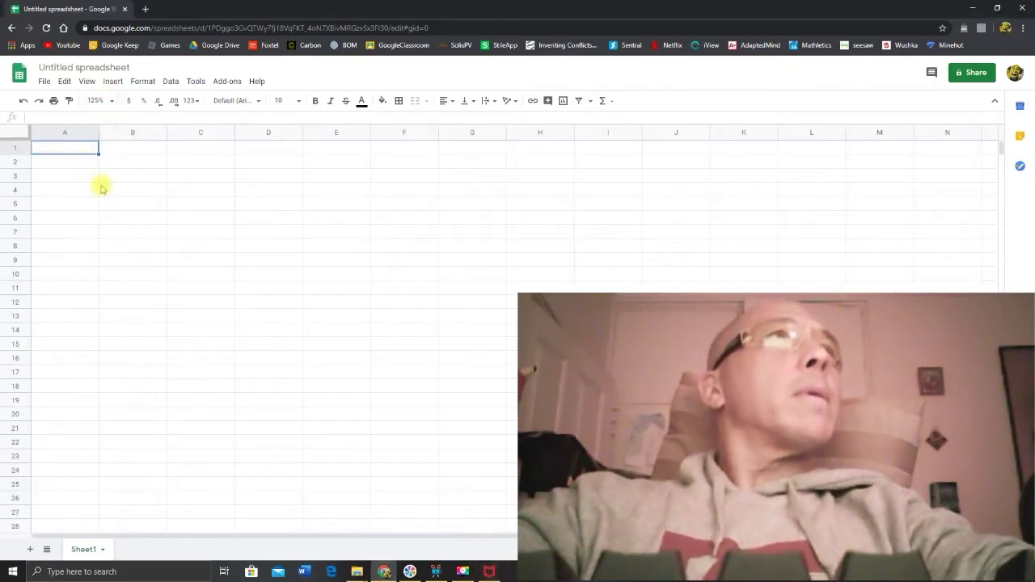
left_click(111, 101)
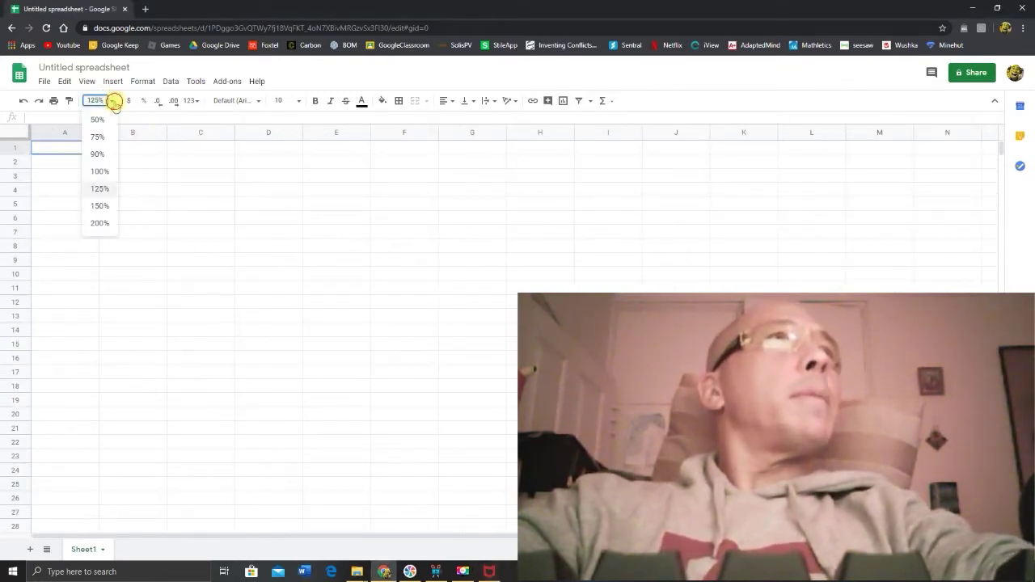
left_click(100, 205)
Enter the heading City in B3 and list Brisbane, Melbourne and Sydney in cells B4 to B6.
left_click(142, 186)
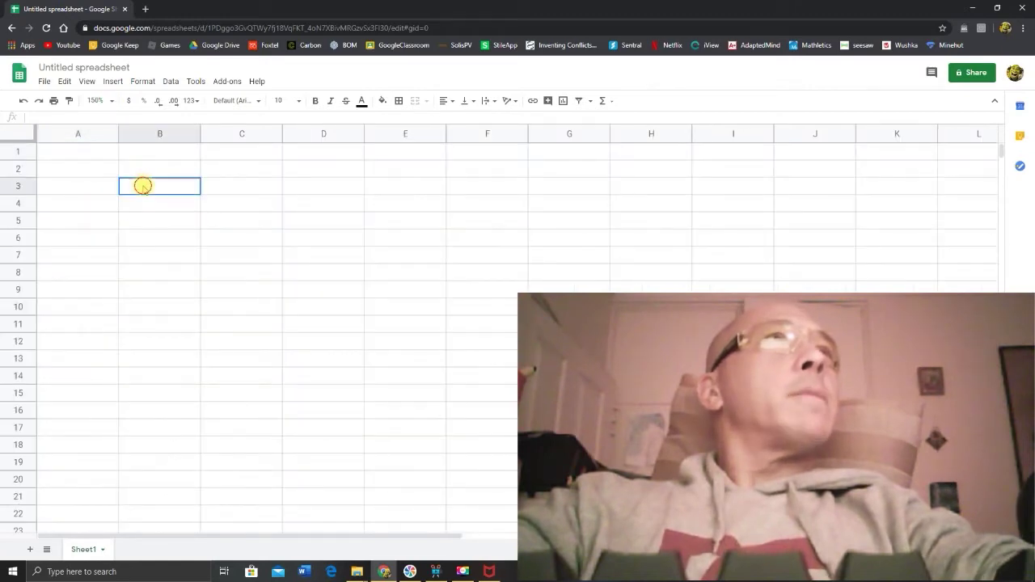
type("City")
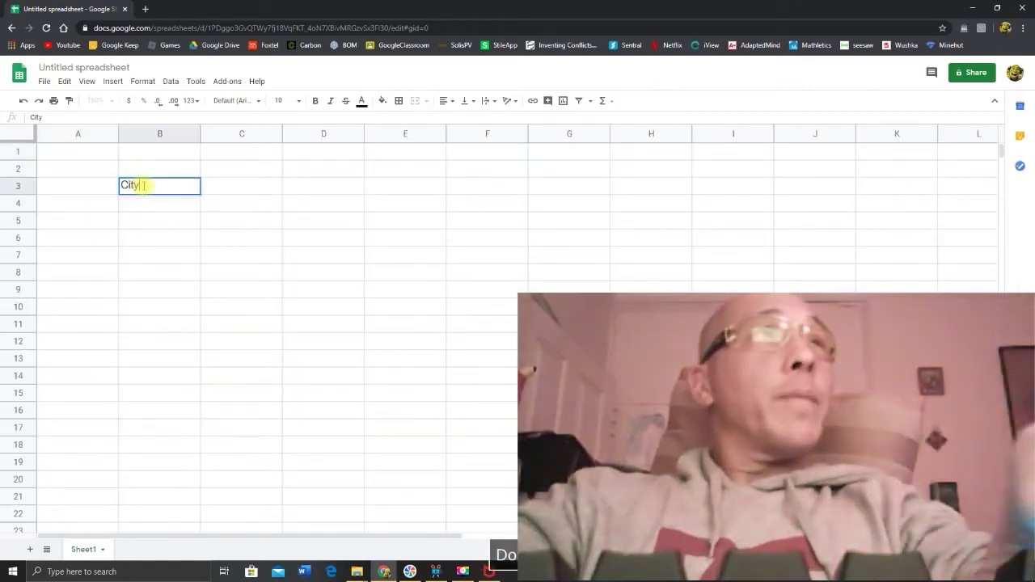
key("Return")
type("Brisbane")
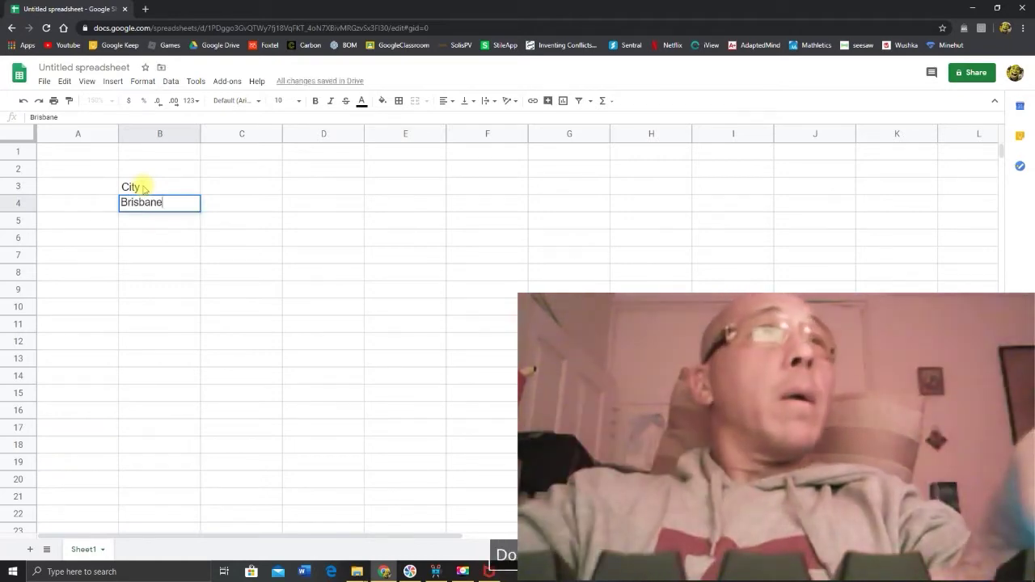
key("Return")
type("elbounrne")
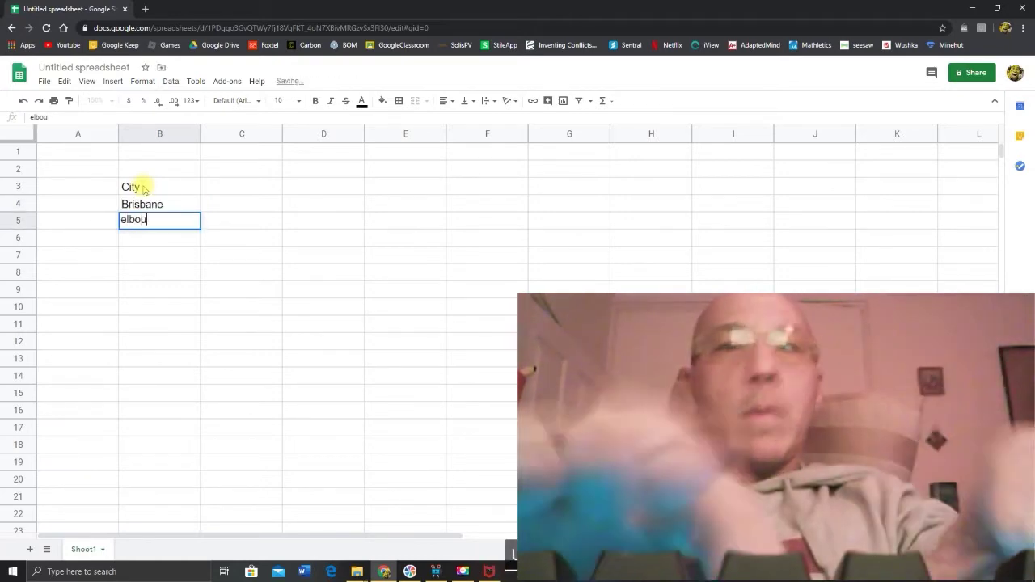
key("BackSpace")
key("BackSpace")
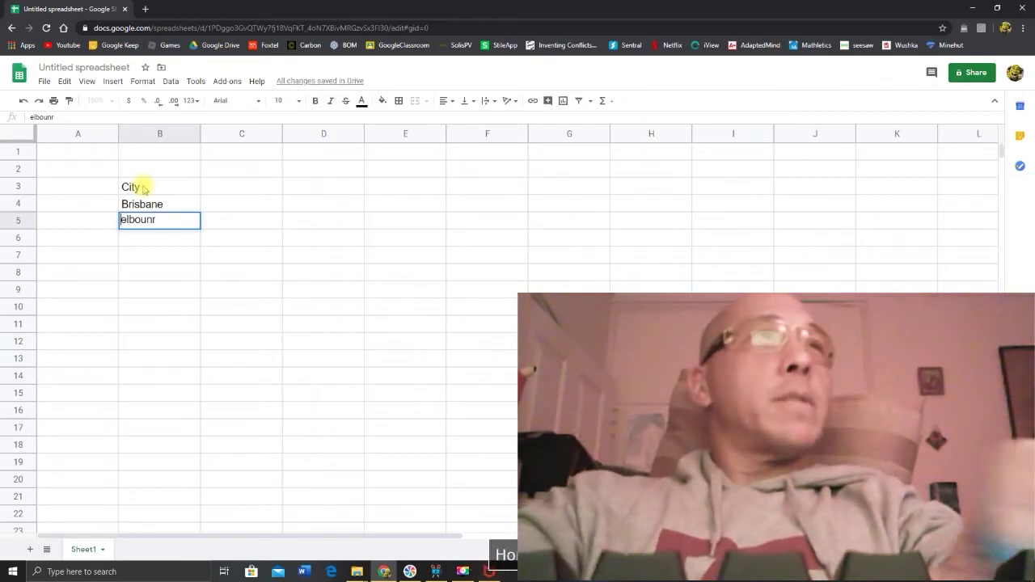
type("M")
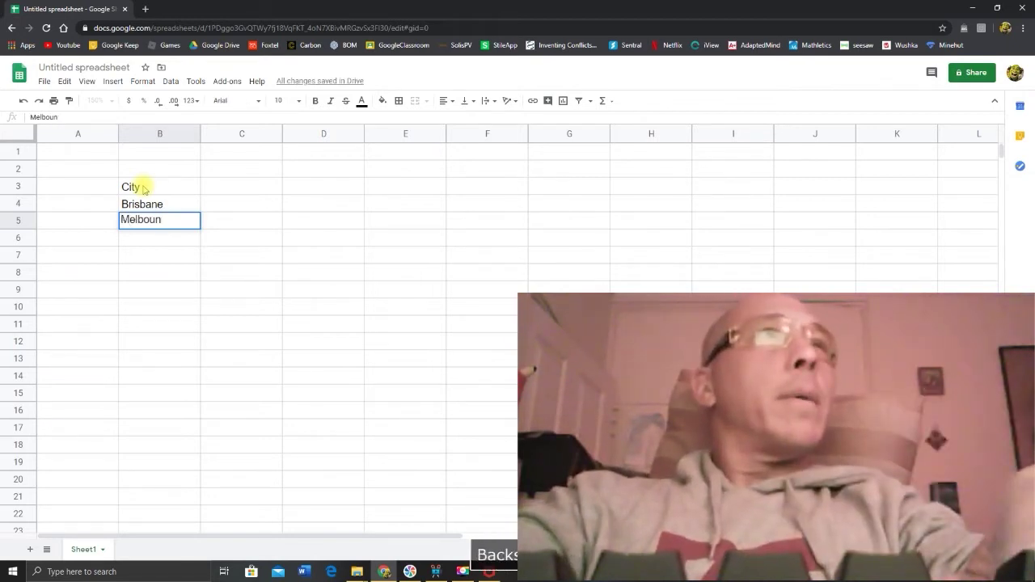
type("rne")
key("Return")
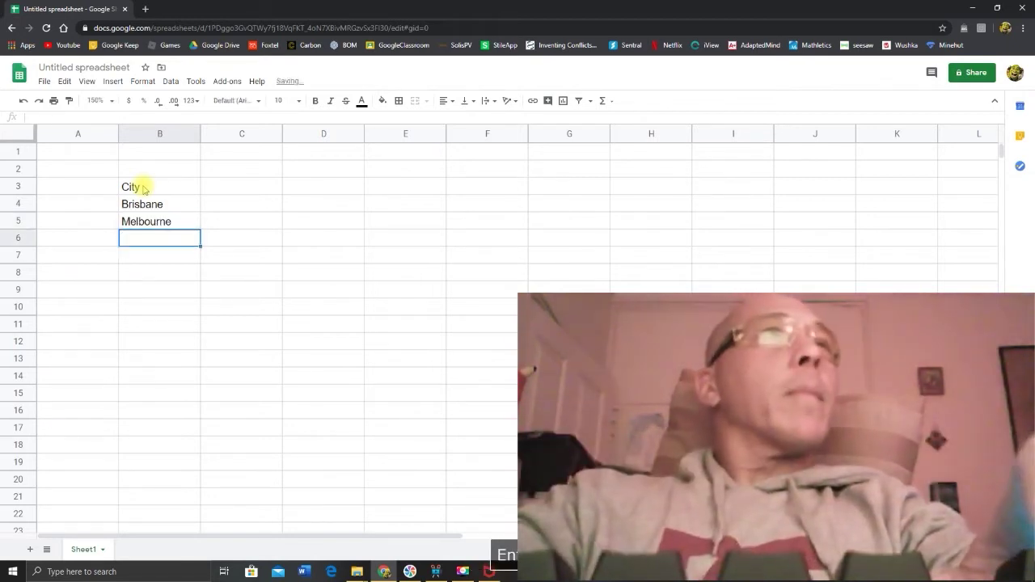
type("Sydney")
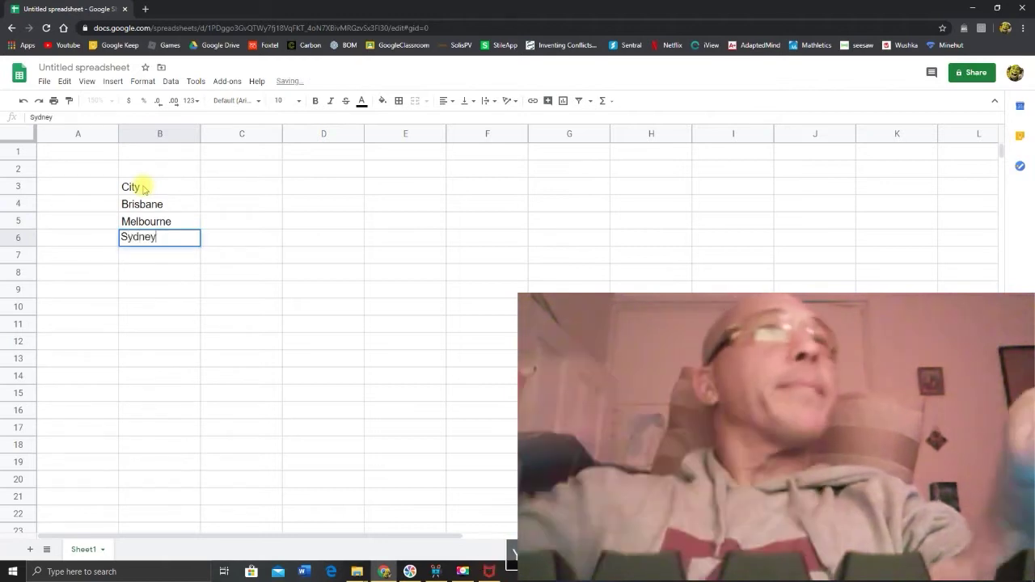
key("Tab")
Enter the heading Population in C3 and the values 4, 5 and 6 in cells C4 to C6.
key("Up")
key("Up")
key("Up")
type("Popu")
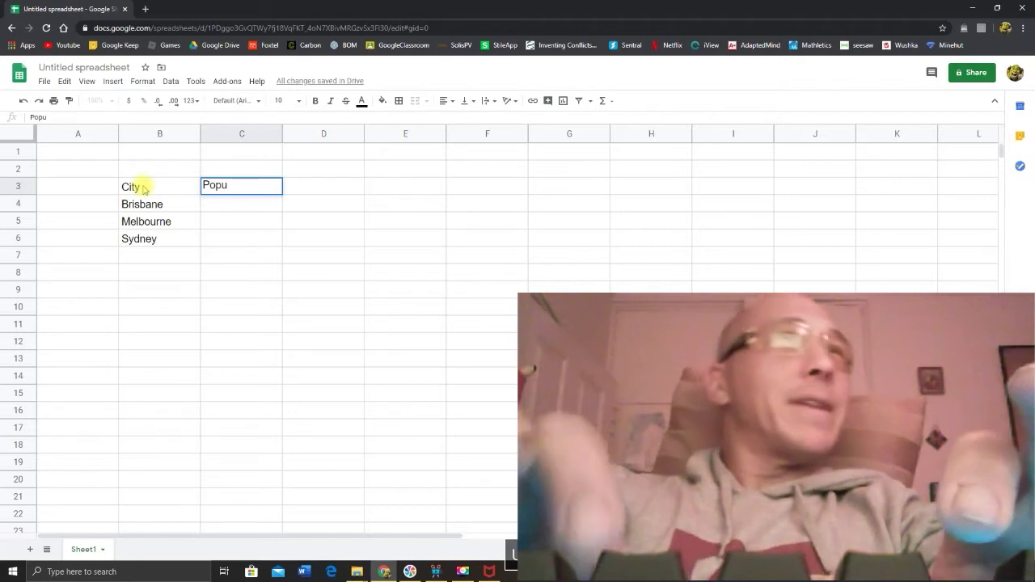
type("lation")
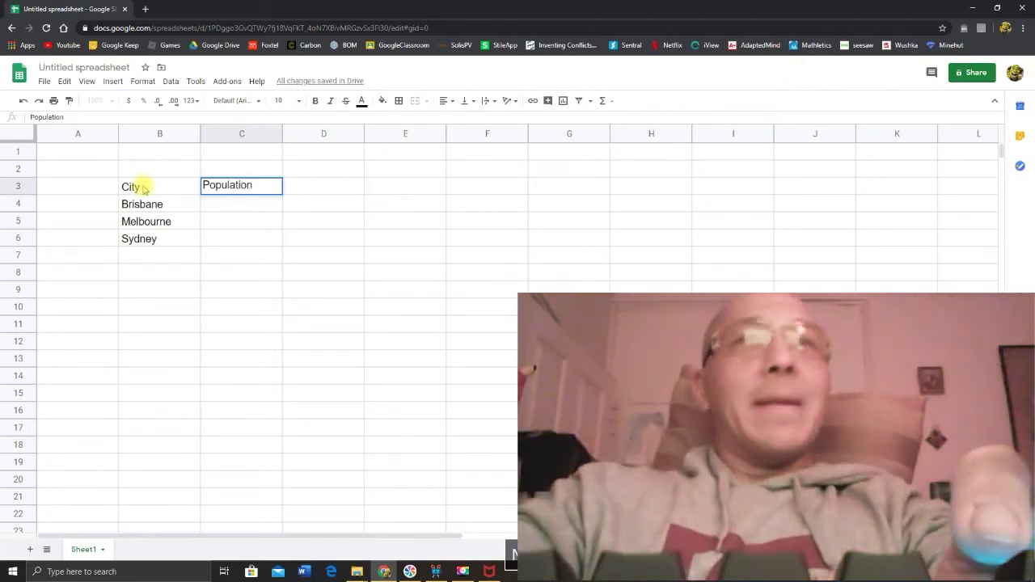
key("Return")
type("4")
key("Return")
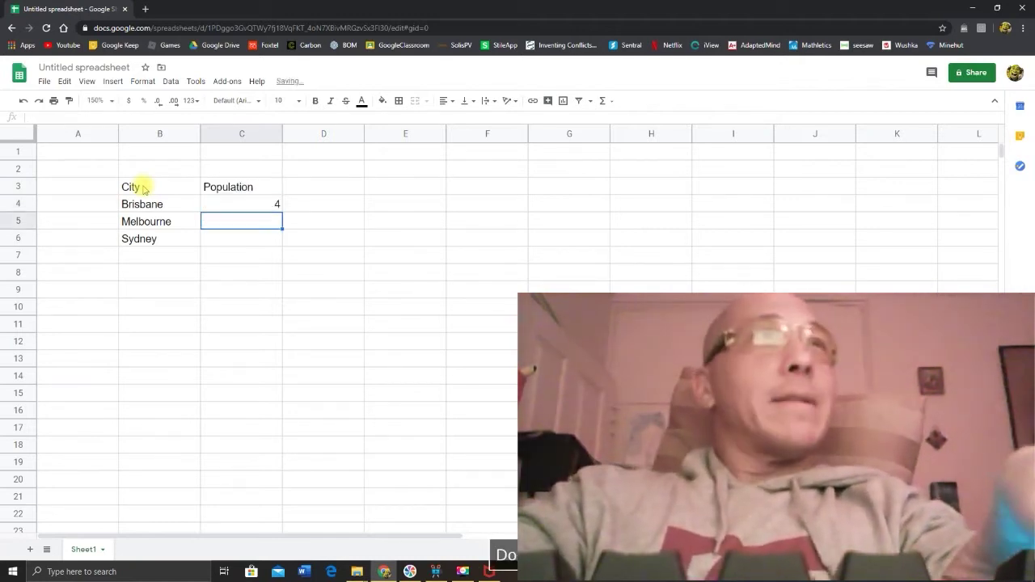
type("5")
key("Return")
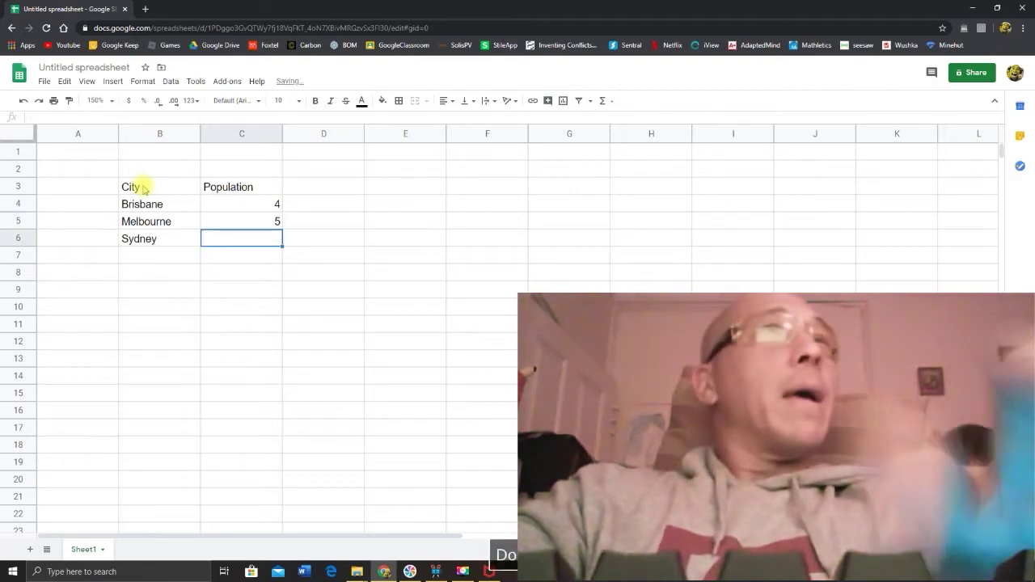
type("6")
key("Up")
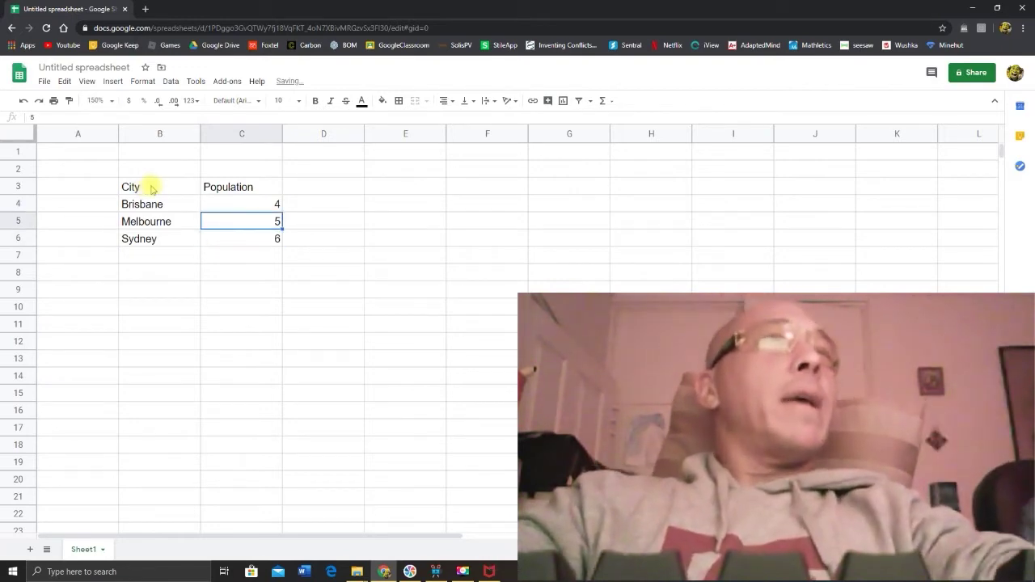
Apply a thick magenta outer border around the table in B3:C6.
left_click(152, 187)
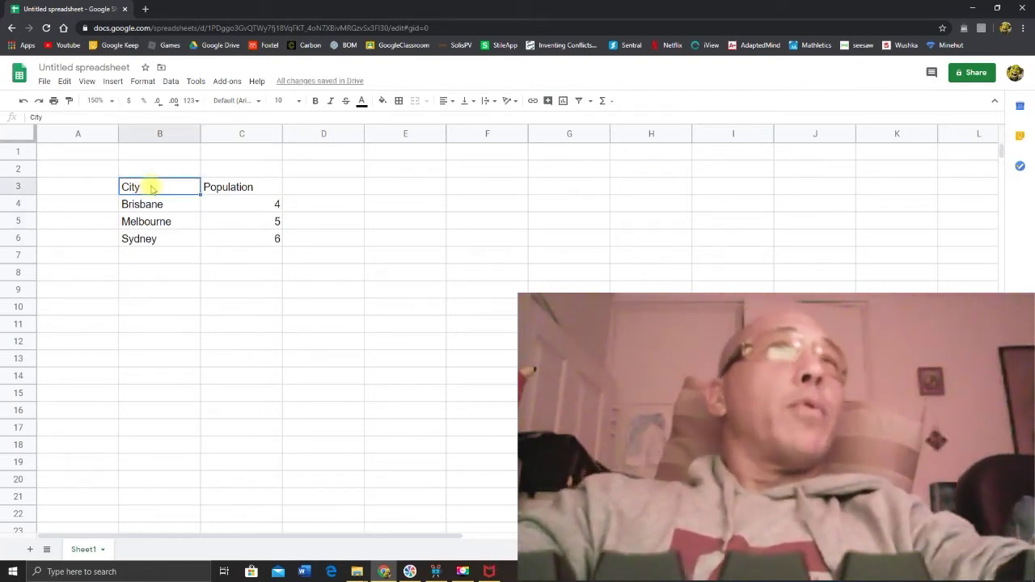
left_click_drag(156, 187, 245, 241)
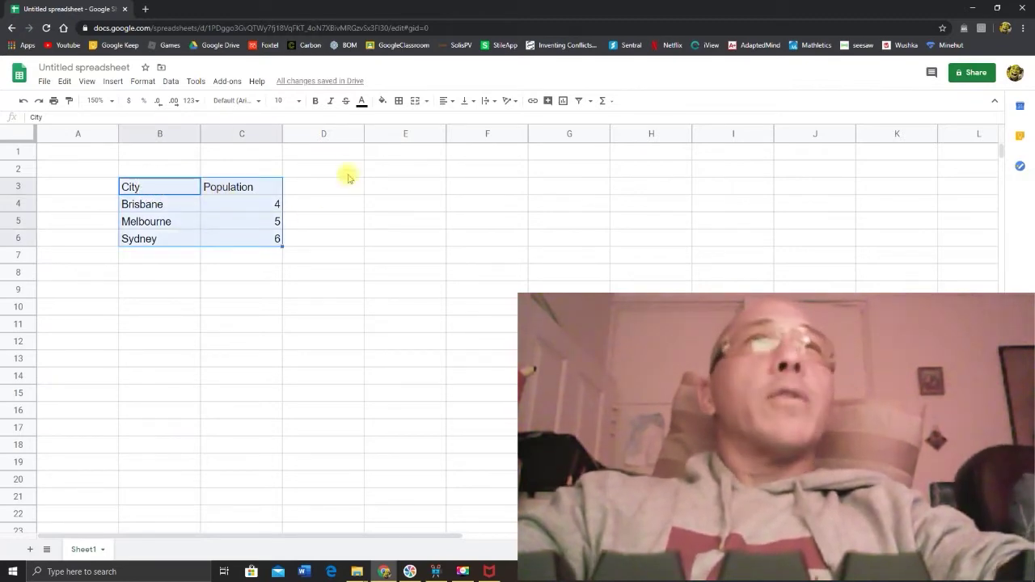
left_click(399, 102)
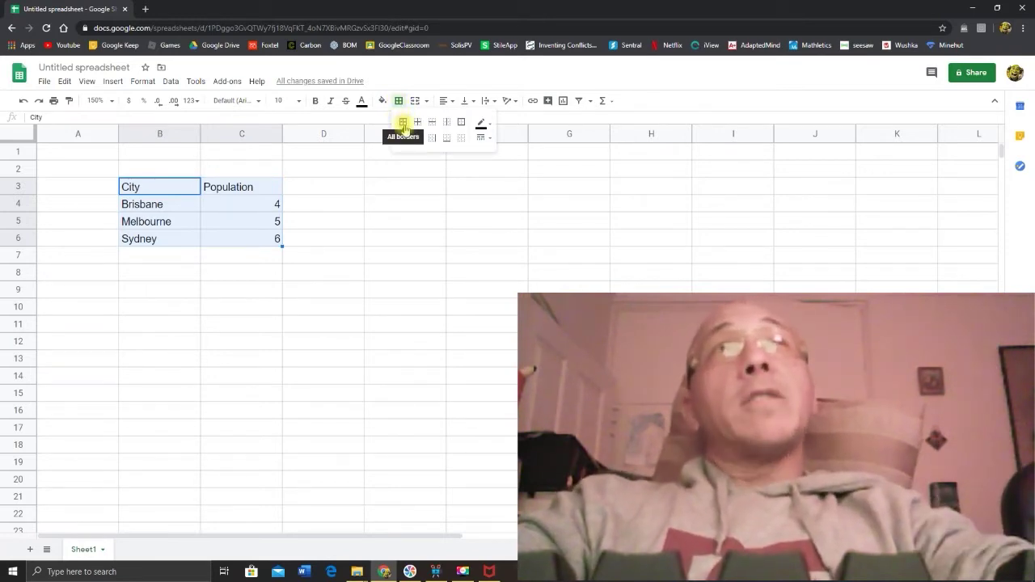
left_click(484, 123)
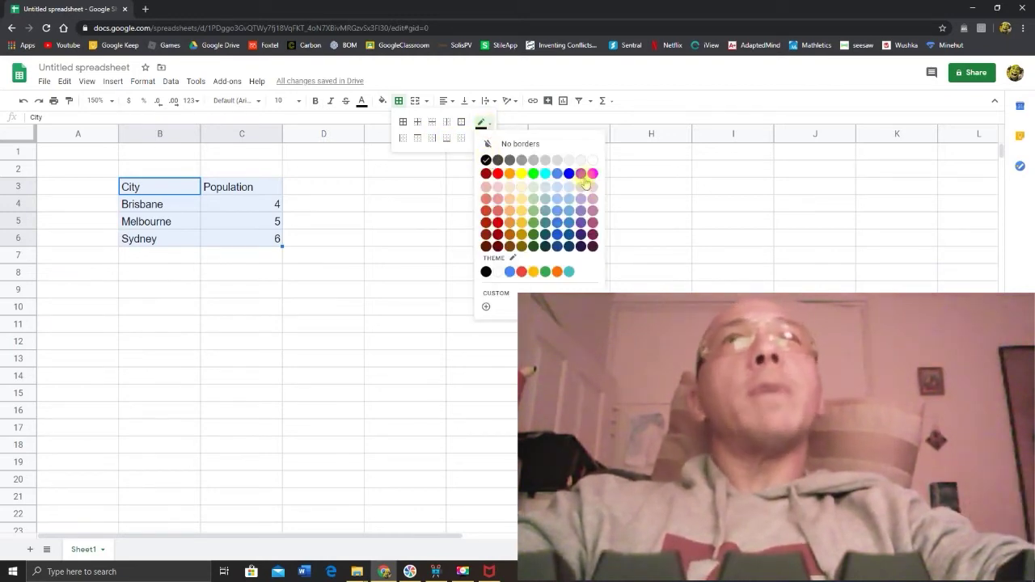
left_click(479, 121)
left_click(482, 138)
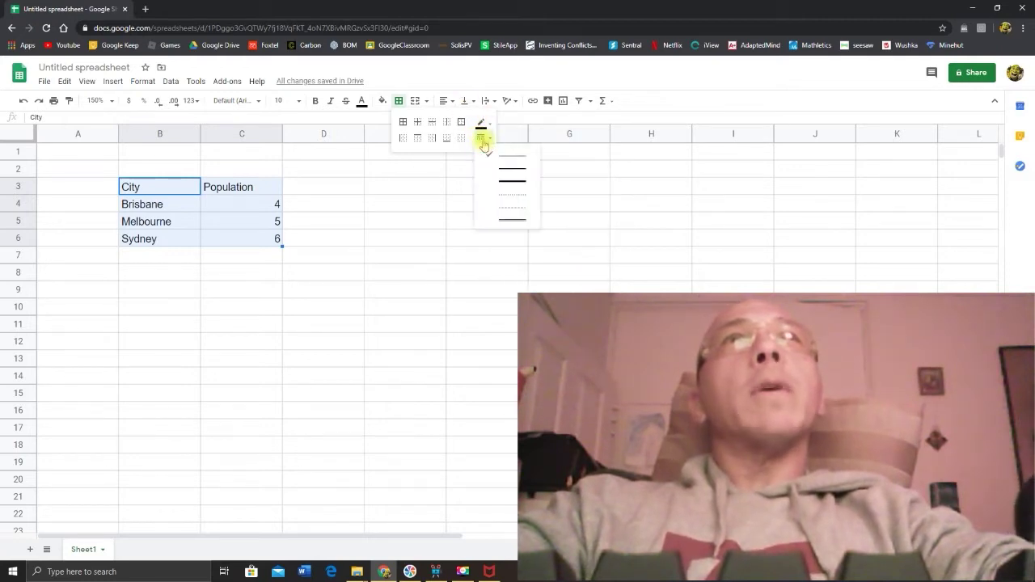
left_click(507, 184)
left_click(483, 121)
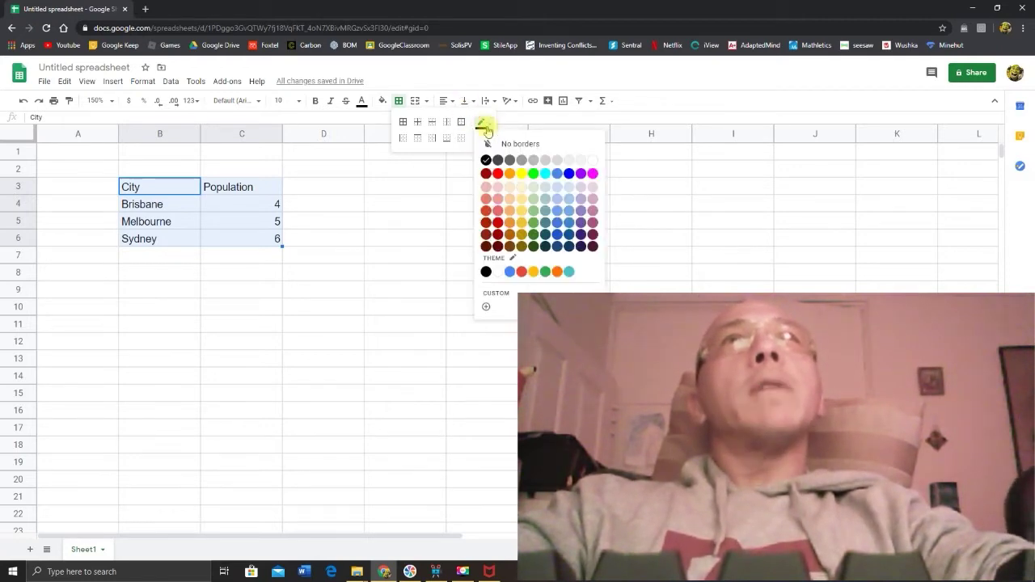
left_click(592, 173)
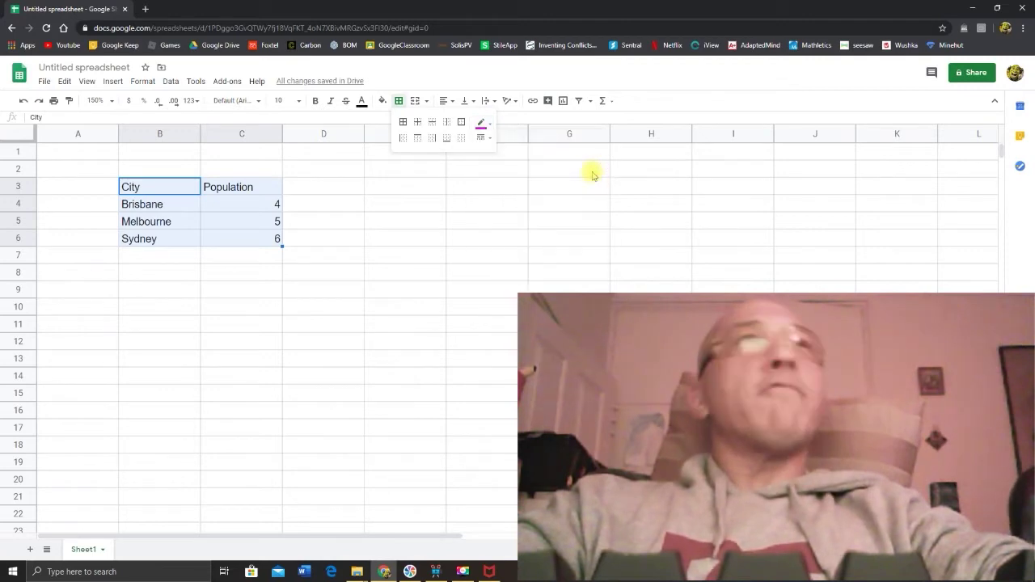
left_click(461, 122)
left_click(358, 236)
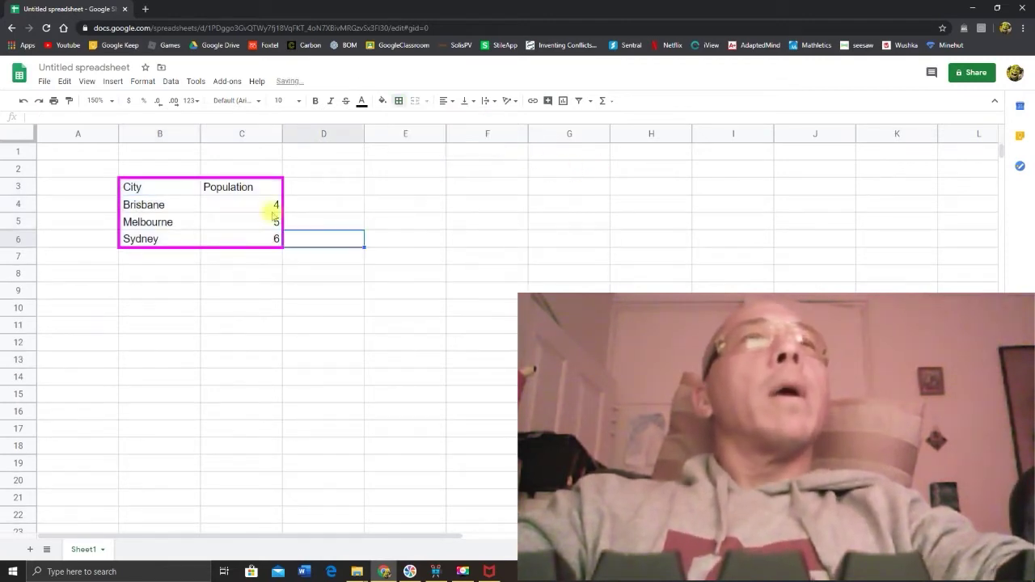
Add a thick magenta vertical border between the City and Population columns of B3:C6.
mouse_move(167, 186)
left_mouse_down()
mouse_move(219, 231)
mouse_move(261, 225)
left_mouse_up()
left_click(399, 103)
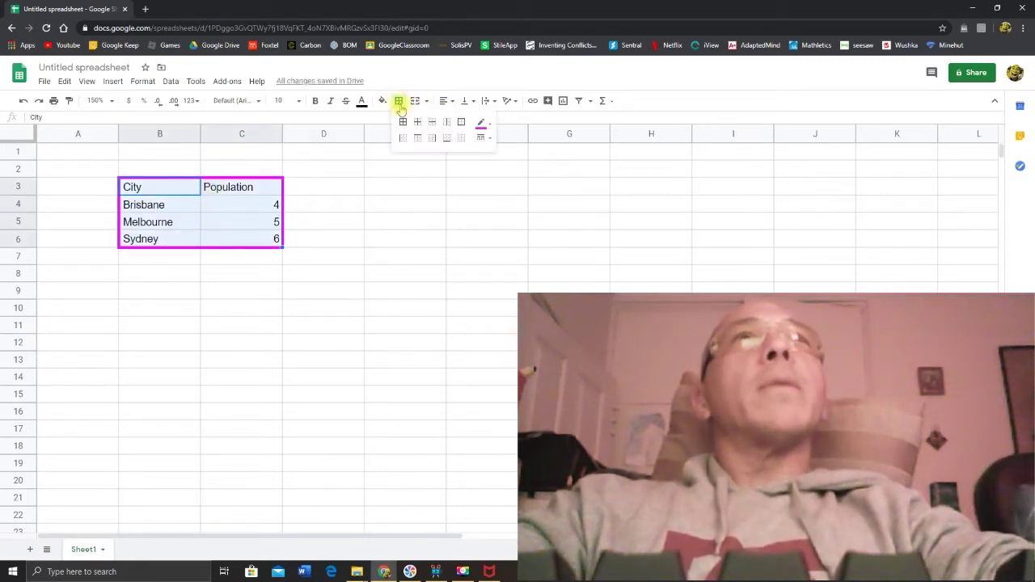
left_click(445, 122)
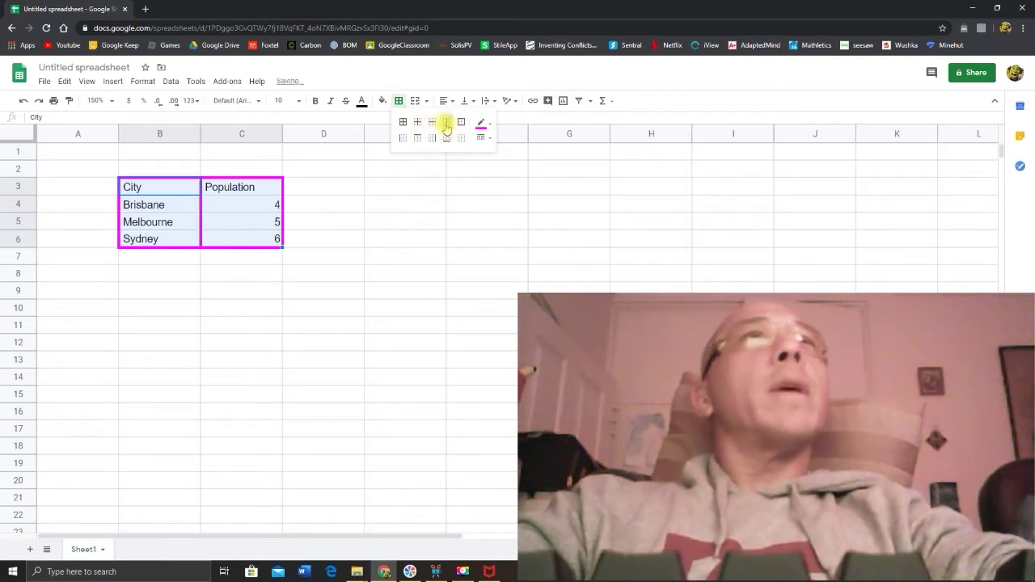
left_click(369, 218)
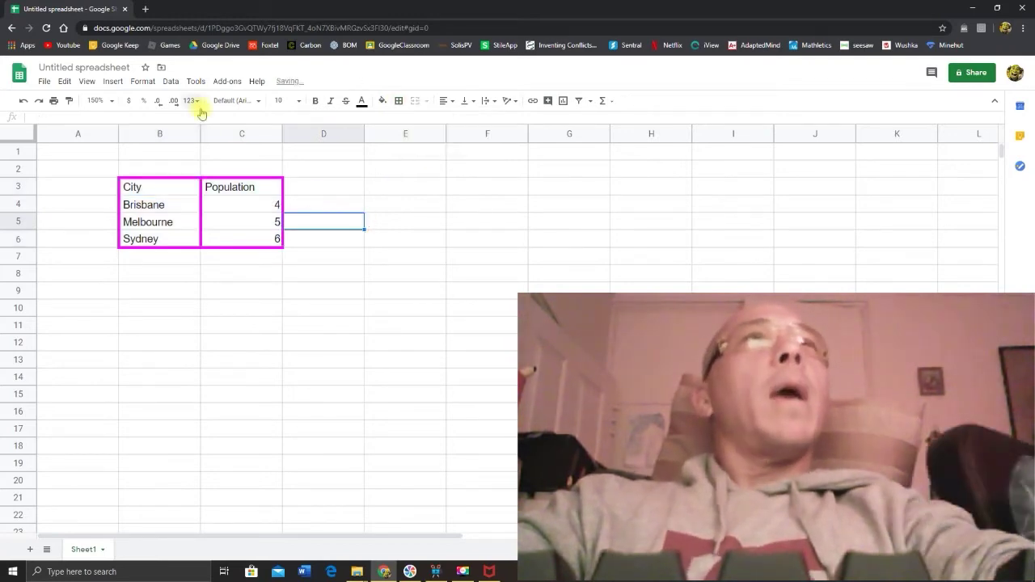
Add a thick magenta bottom border beneath the header cells B3:C3.
left_click(162, 187)
left_click_drag(162, 187, 225, 191)
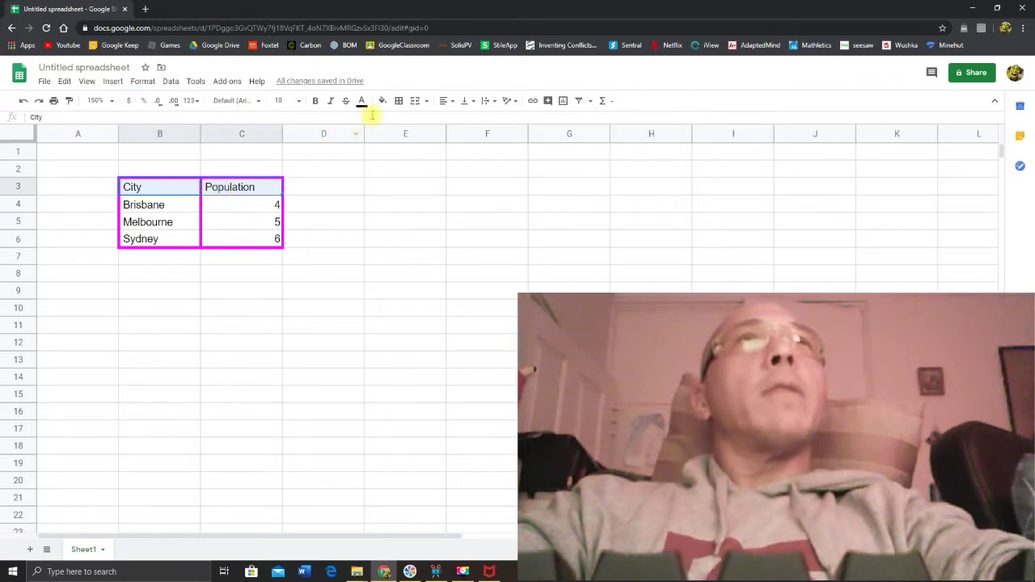
left_click(398, 101)
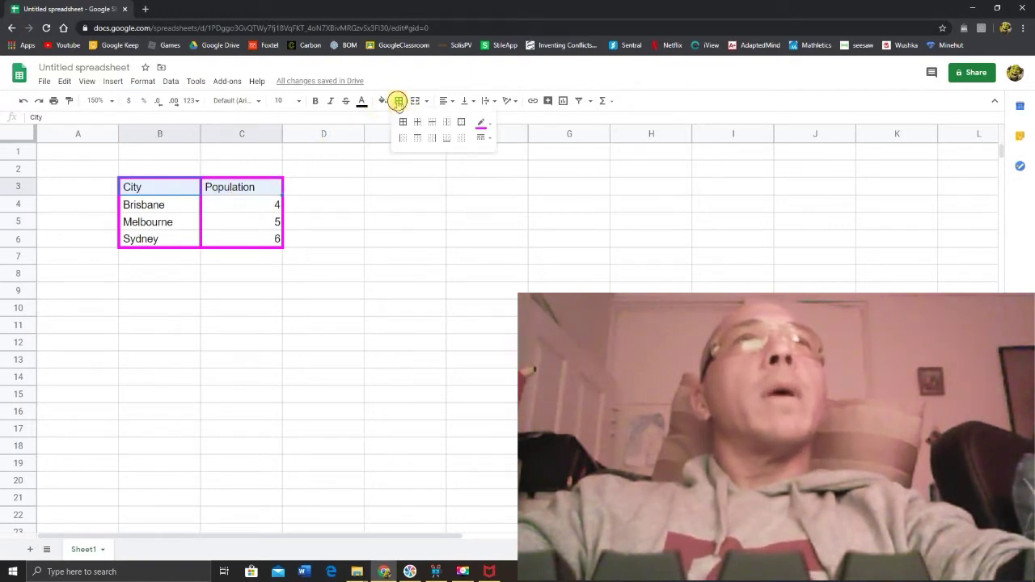
left_click(446, 139)
left_click(378, 206)
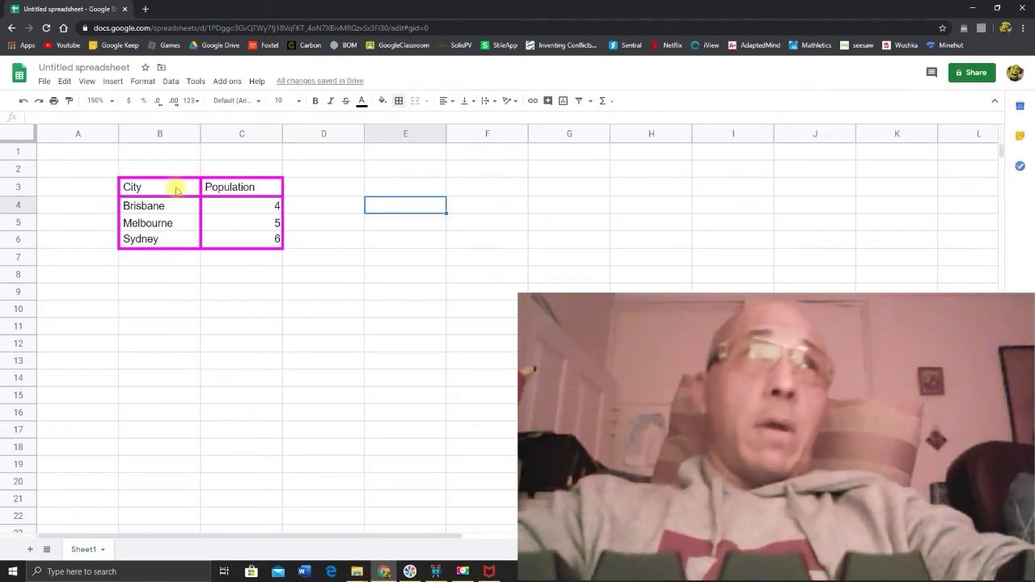
Fill the header cells B3:C3 with grey.
left_click_drag(171, 187, 218, 189)
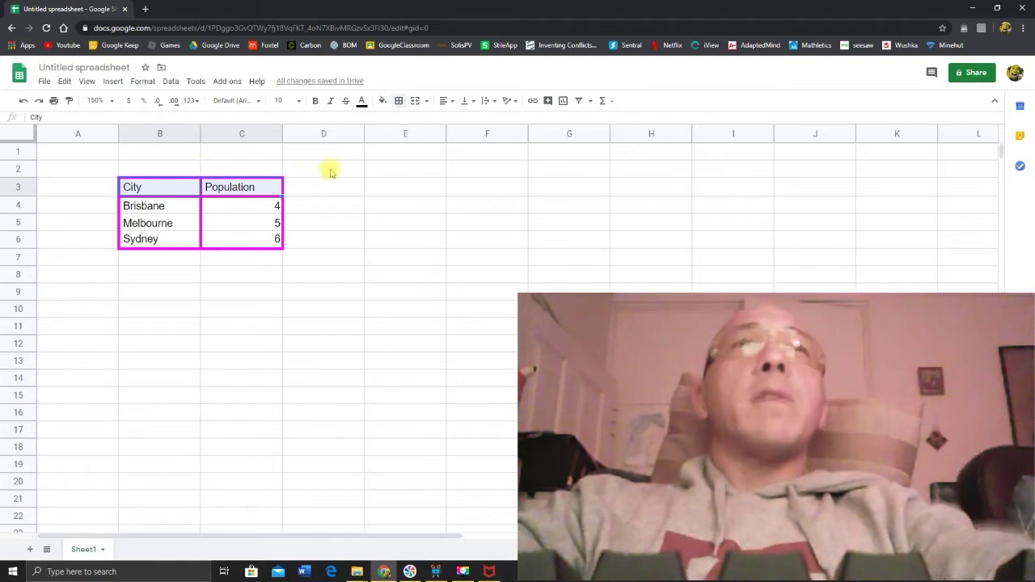
left_click(382, 102)
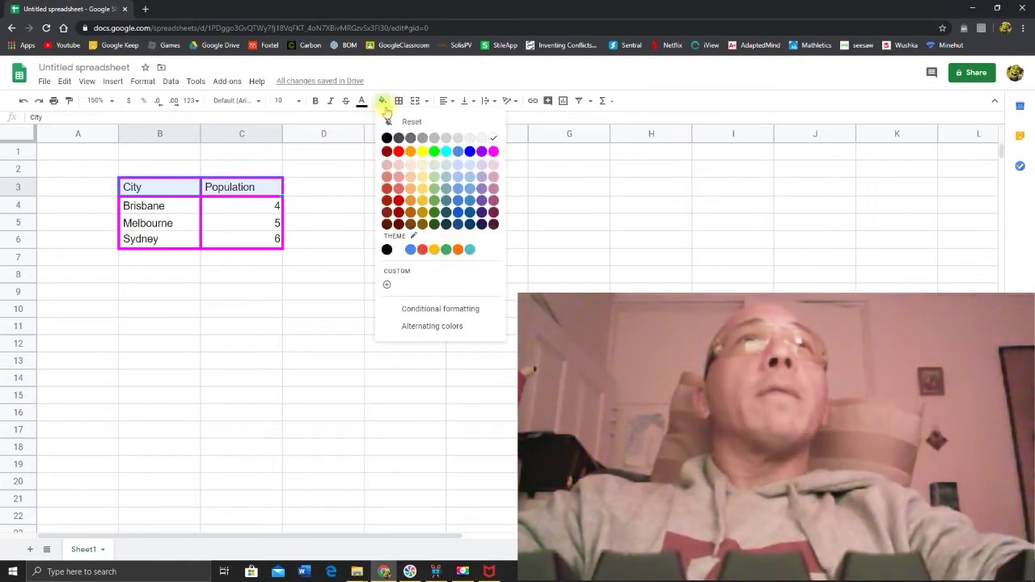
left_click(435, 138)
left_click(344, 230)
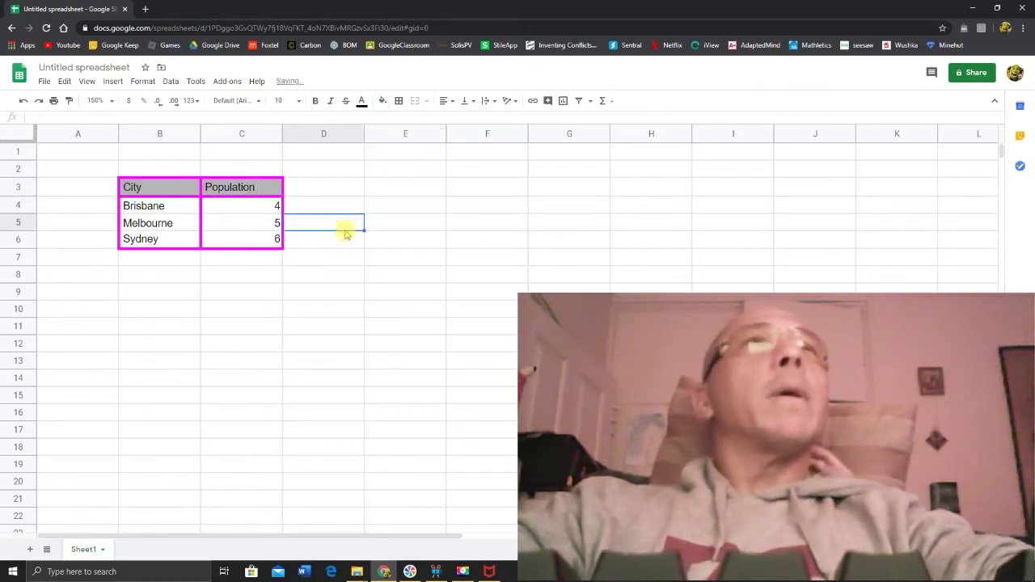
left_click(330, 268)
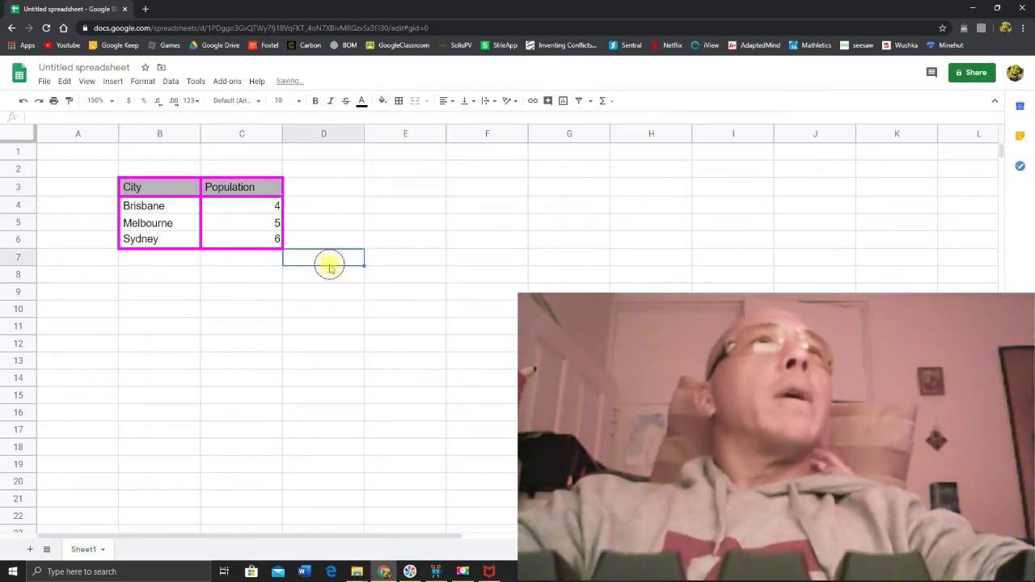
Enter the title Population of Australian Cities in B2 above the table.
left_click(176, 170)
type("Populatio")
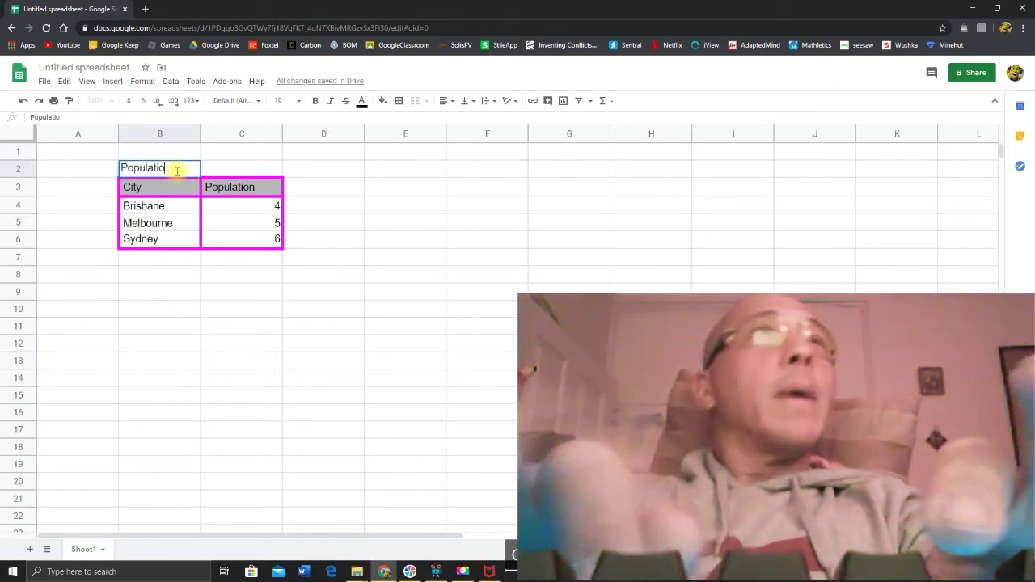
type("n of")
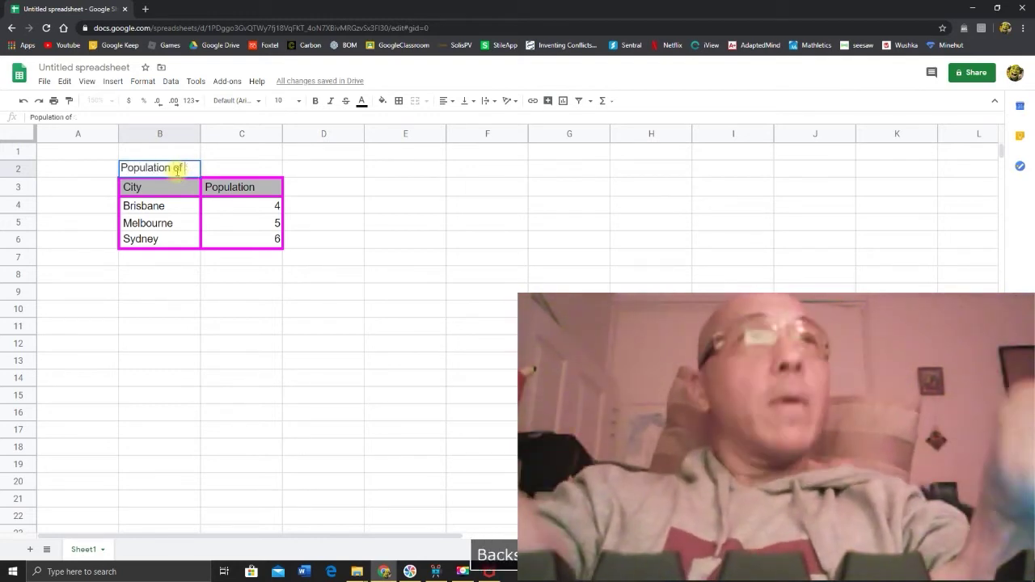
type(" Austra")
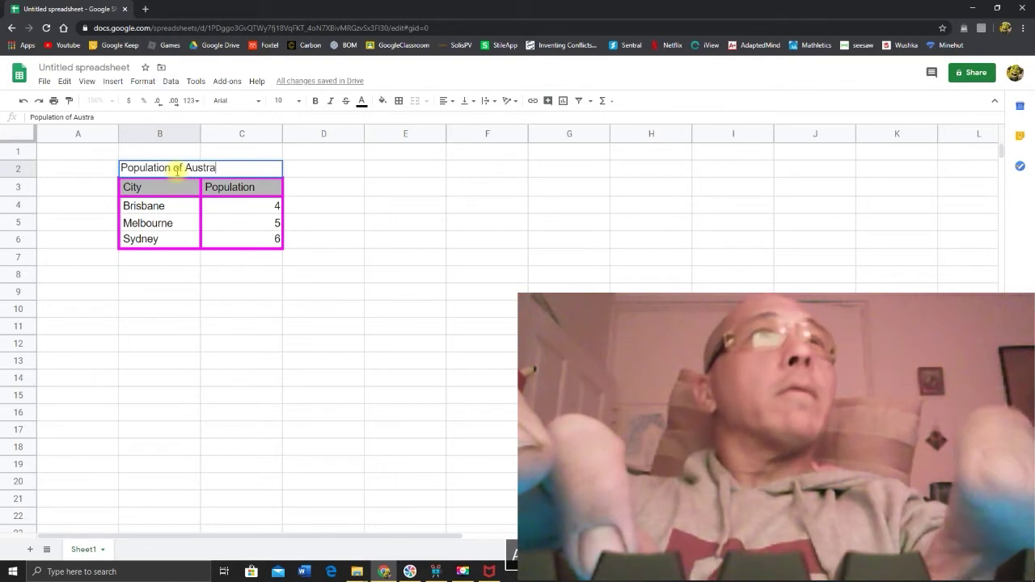
type("lian citi")
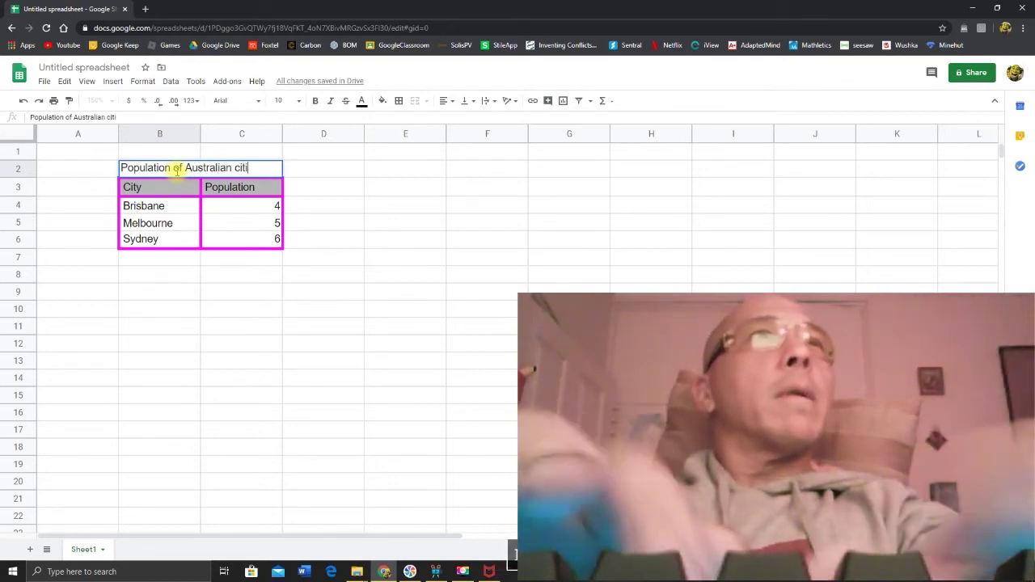
key("BackSpace")
key("BackSpace")
key("BackSpace")
key("BackSpace")
type("C")
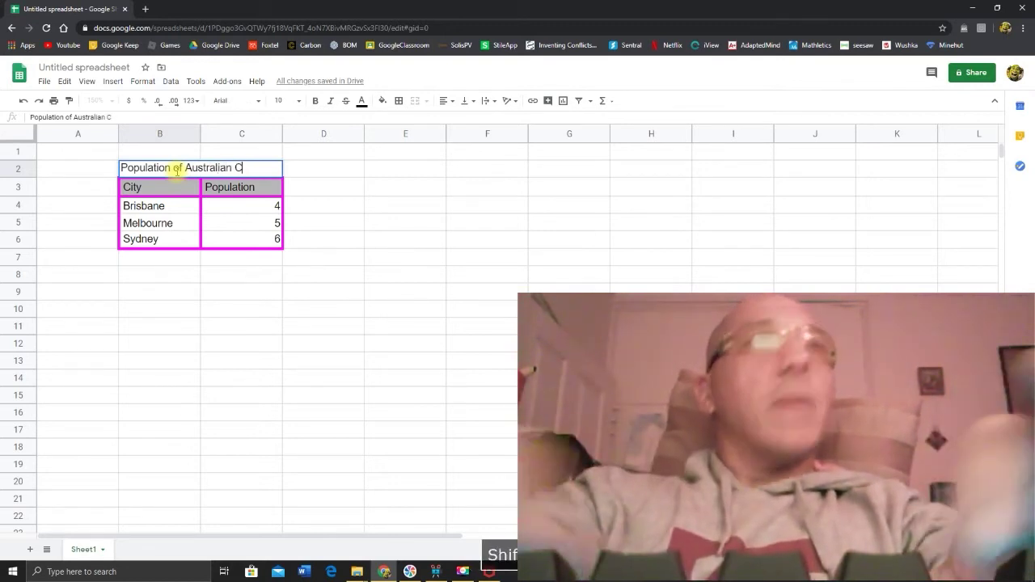
type("ities")
key("Return")
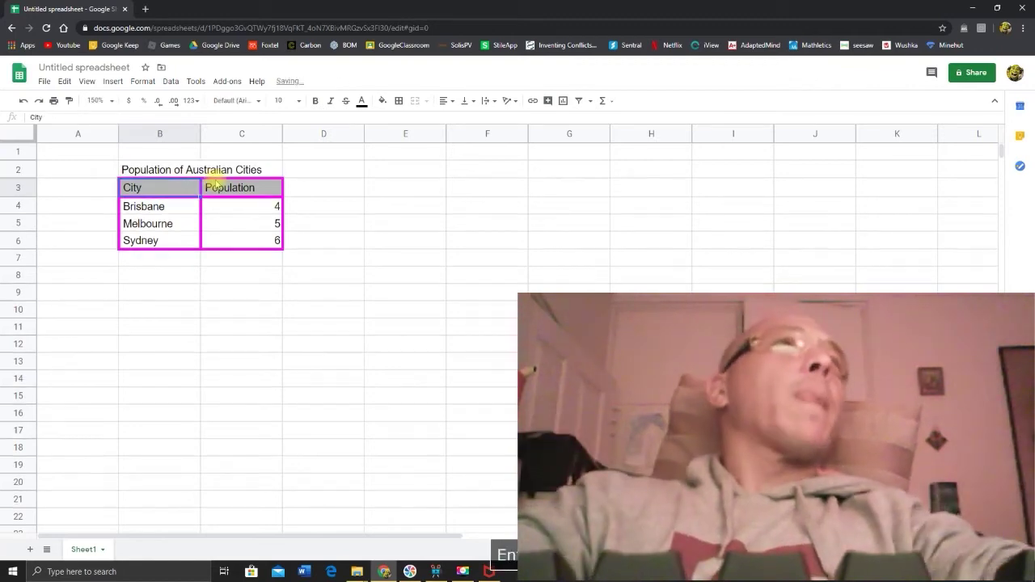
key("Down")
key("Right")
key("Right")
key("Down")
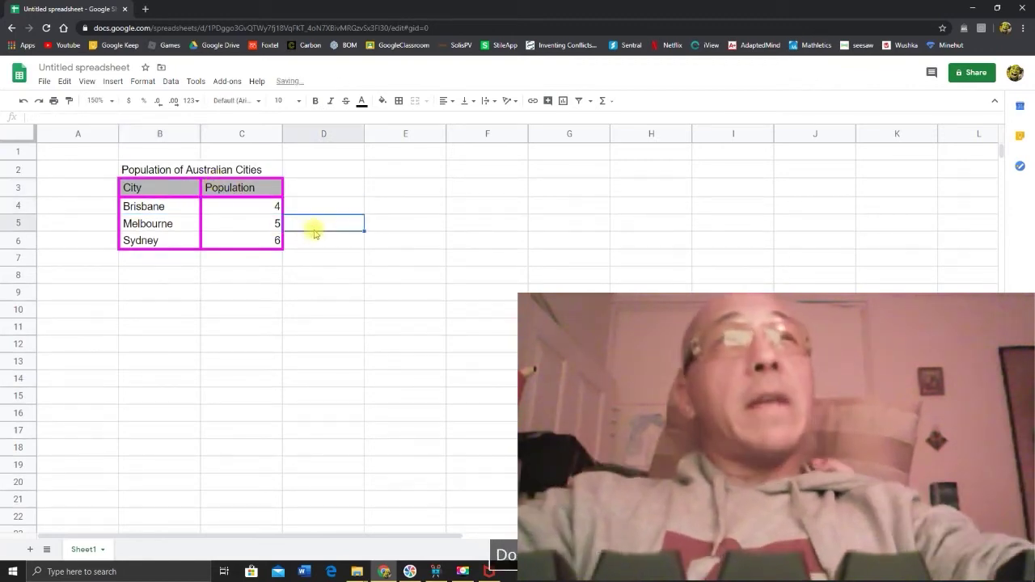
key("Right")
key("Up")
key("Up")
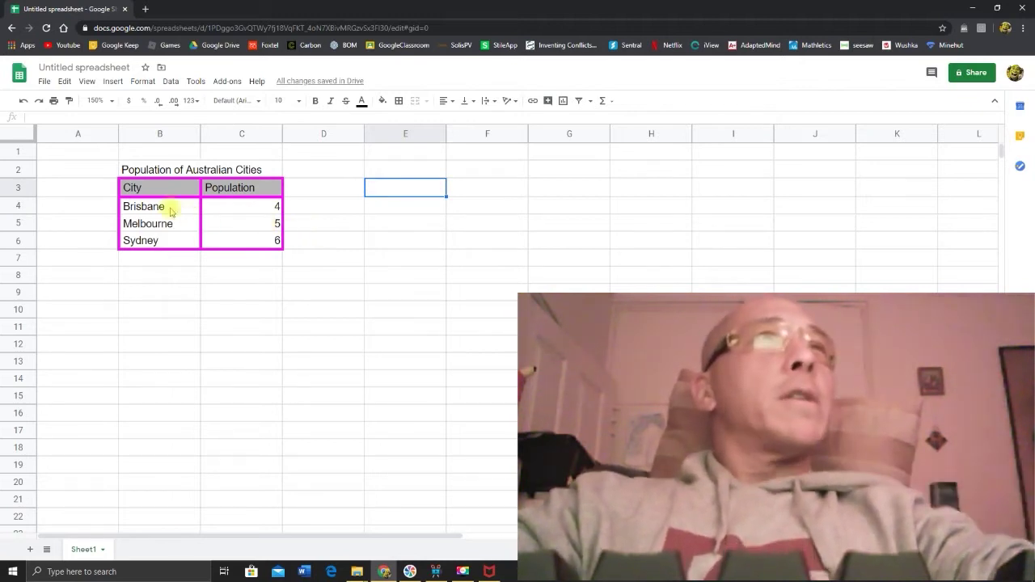
Insert a chart based on the table data in B3:C6.
left_click(148, 189)
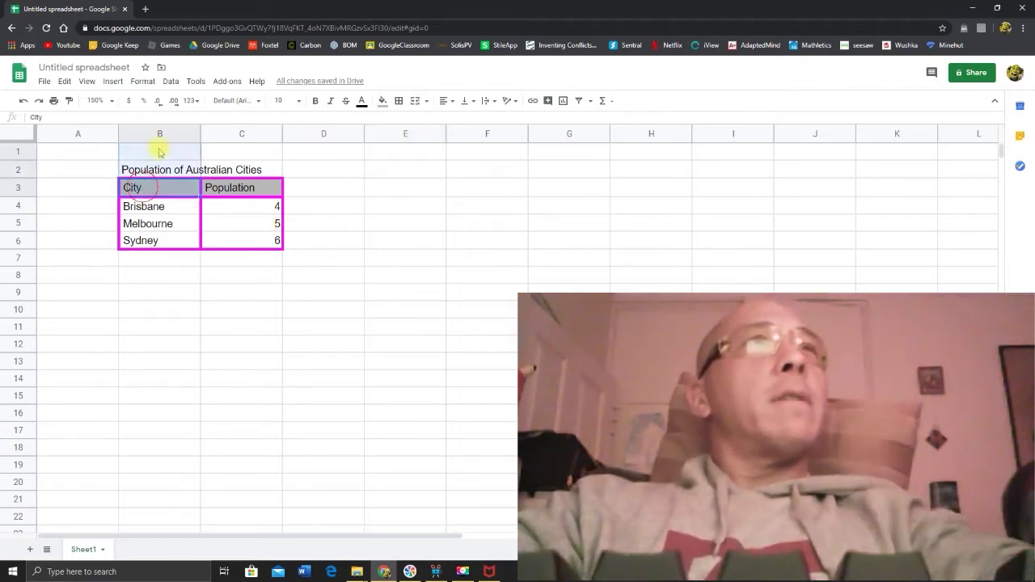
left_click(167, 189)
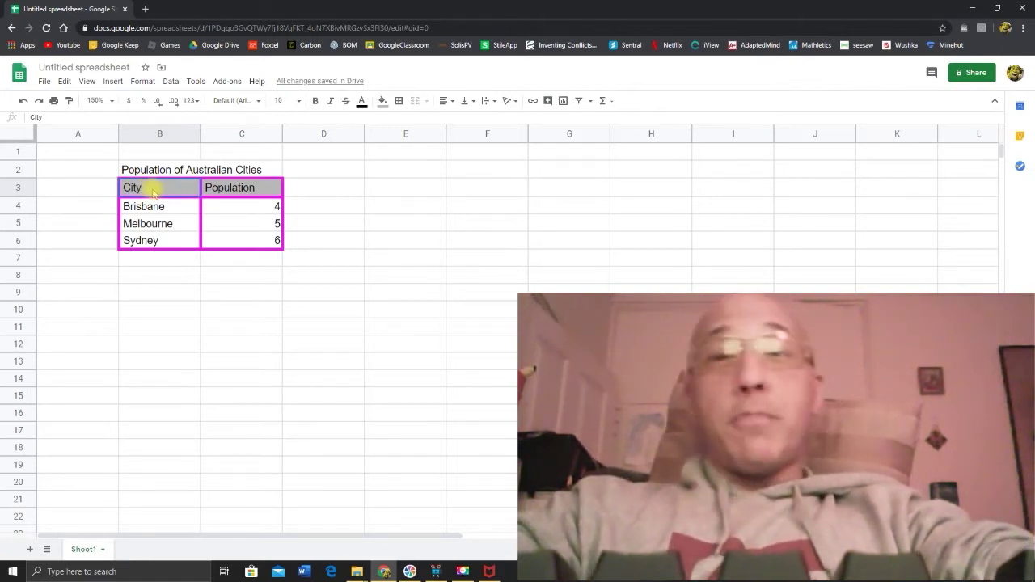
left_click_drag(158, 193, 263, 246)
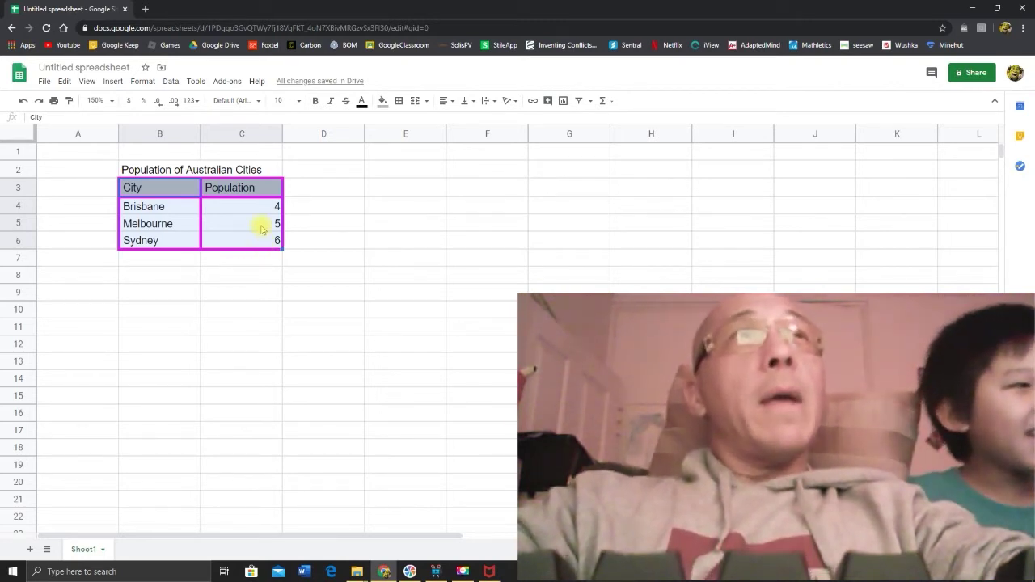
left_click(117, 83)
mouse_move(142, 82)
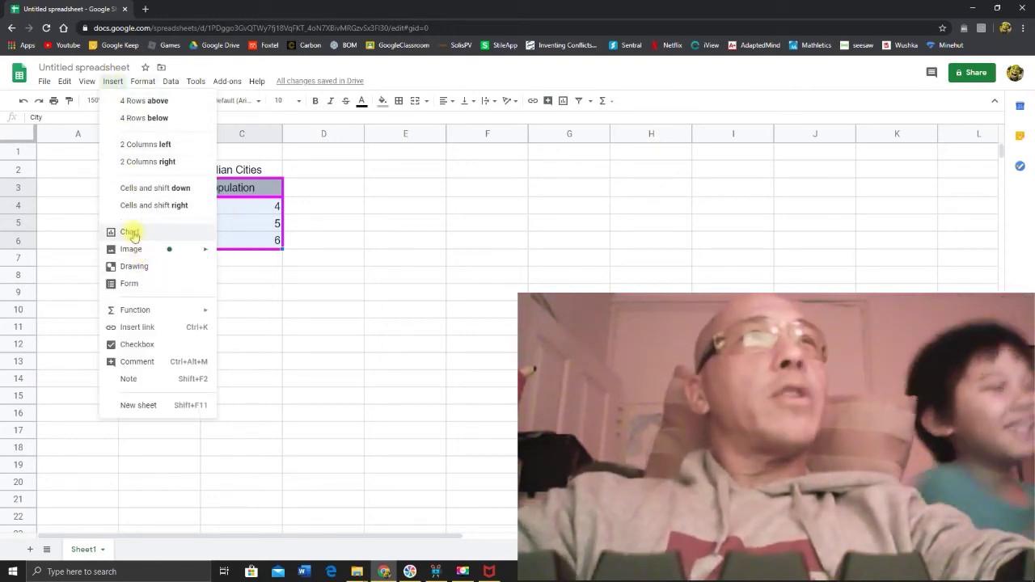
key("Escape")
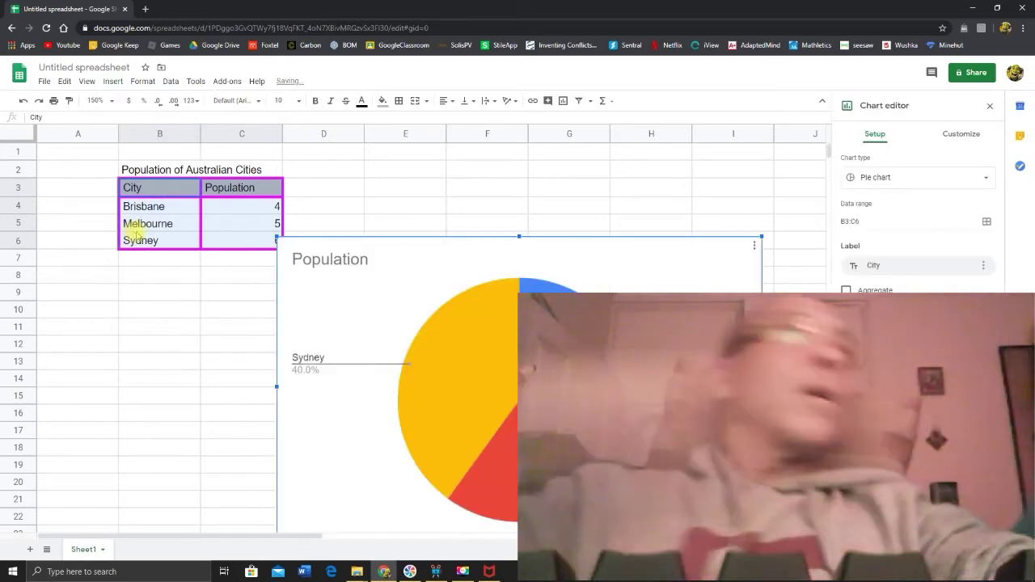
Move the chart clear of the table, just right of it, and change its type to a column chart.
left_click_drag(379, 266, 398, 228)
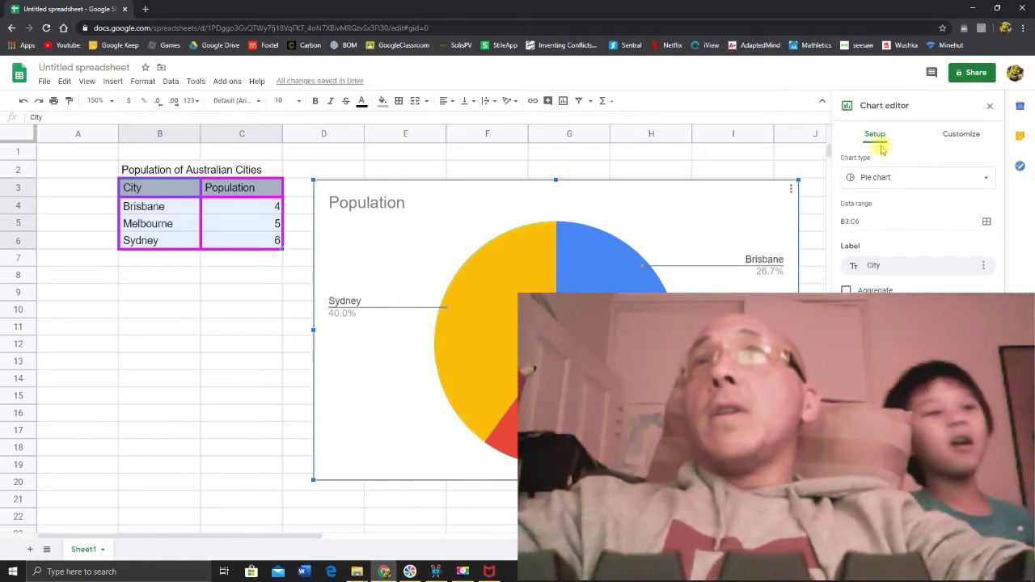
left_click(971, 178)
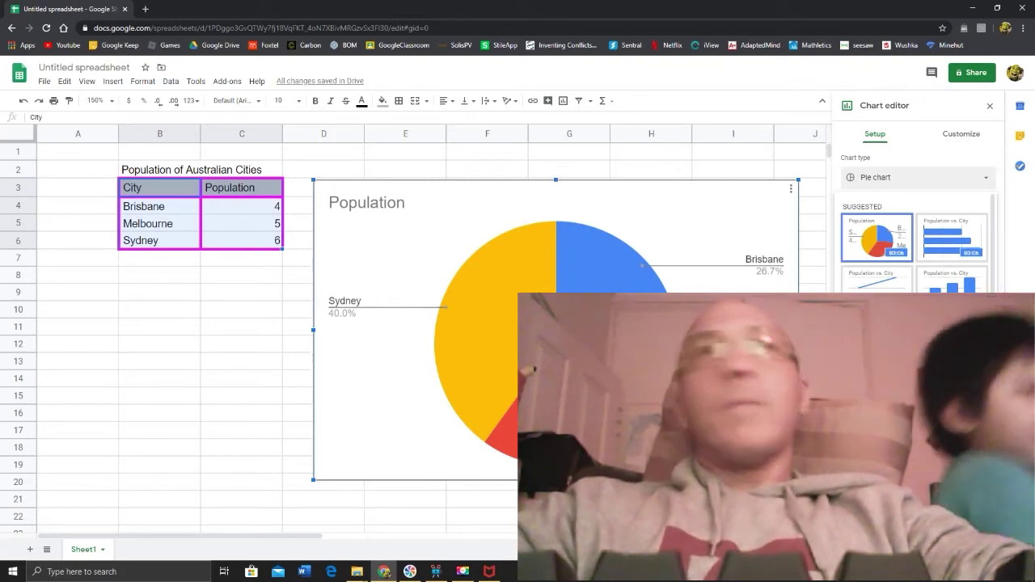
left_click(961, 284)
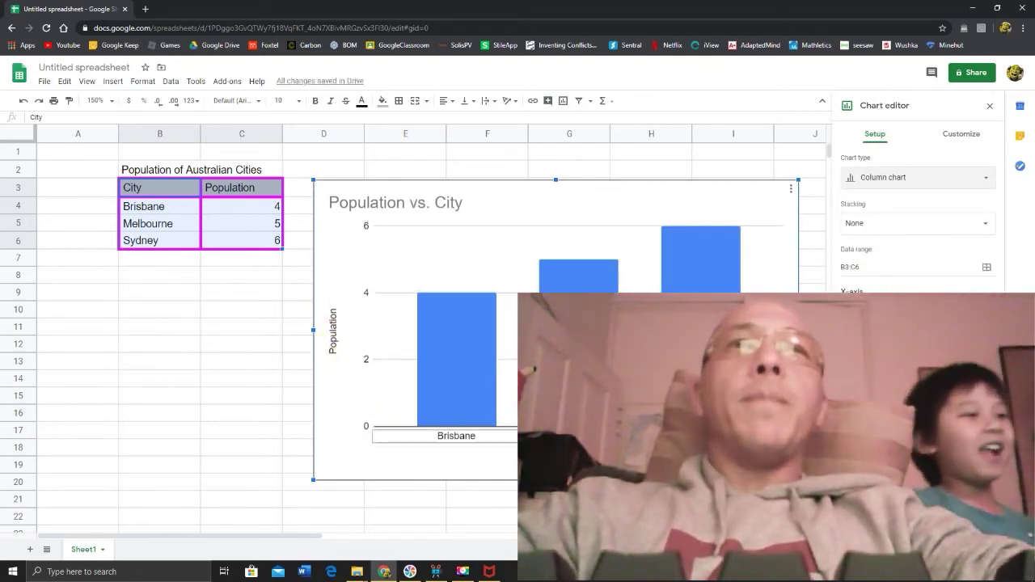
Change the chart's vertical axis title to Population (millions).
left_click(333, 321)
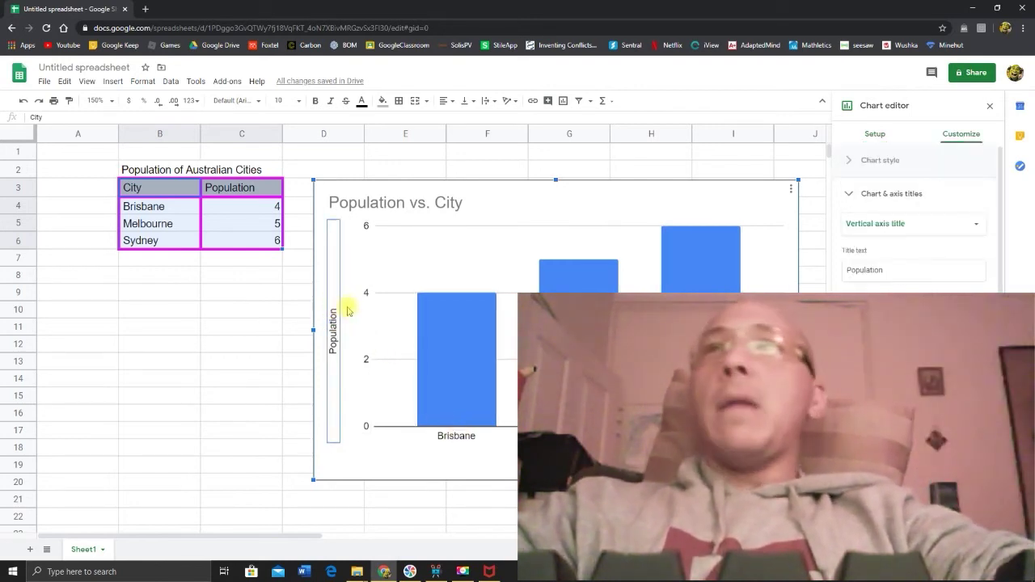
left_click(901, 268)
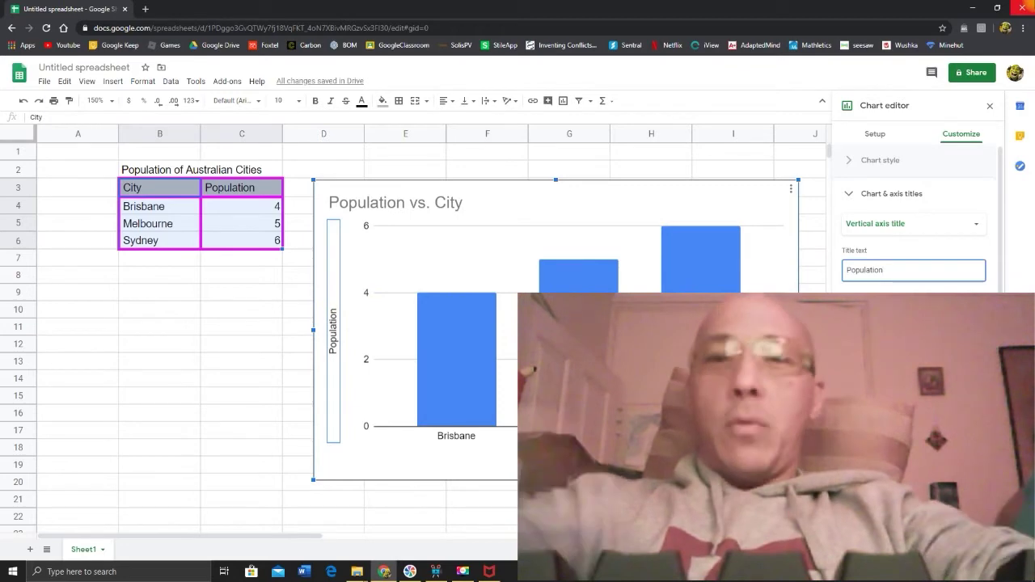
key("shift")
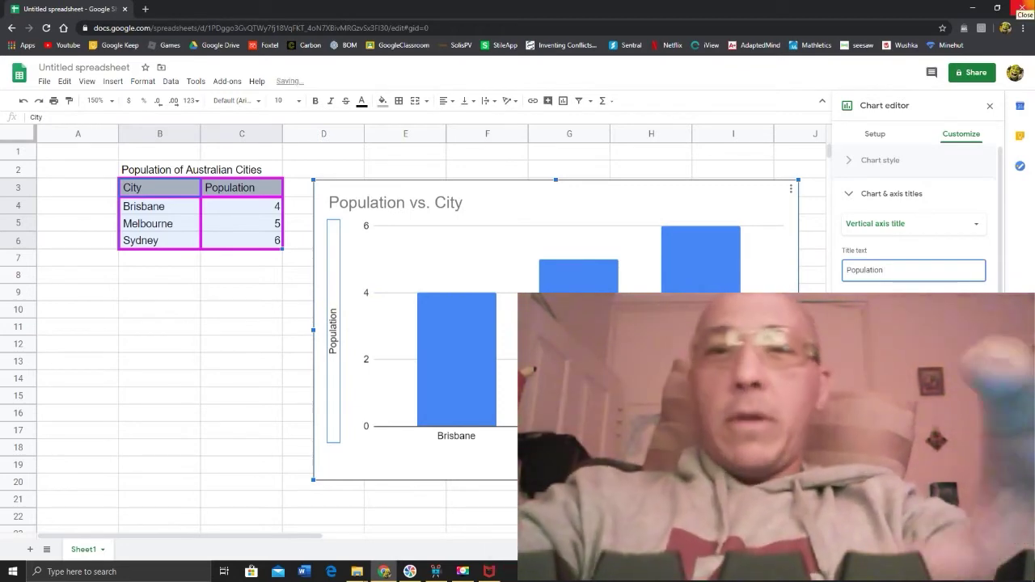
type("(millio")
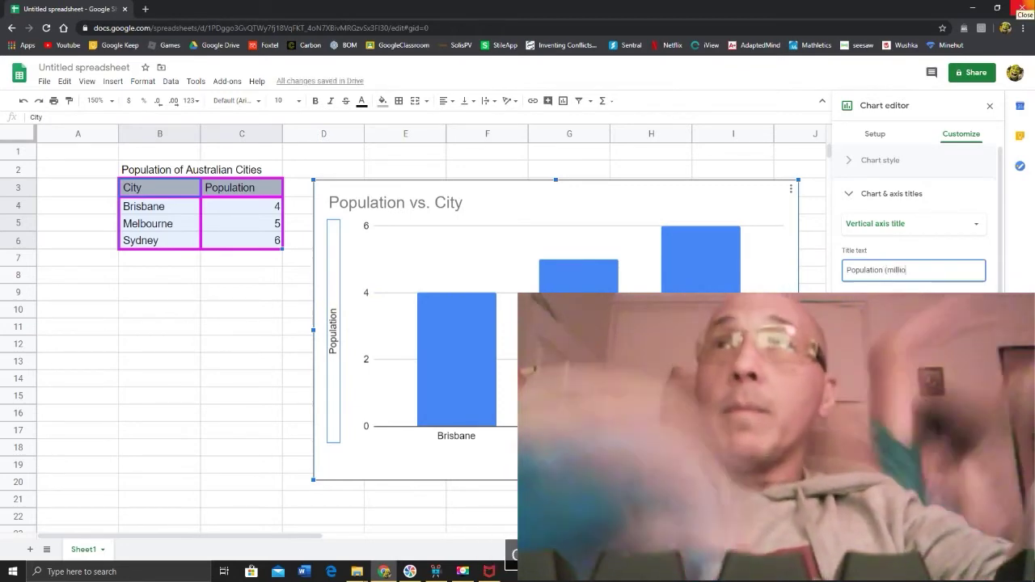
type("ns)")
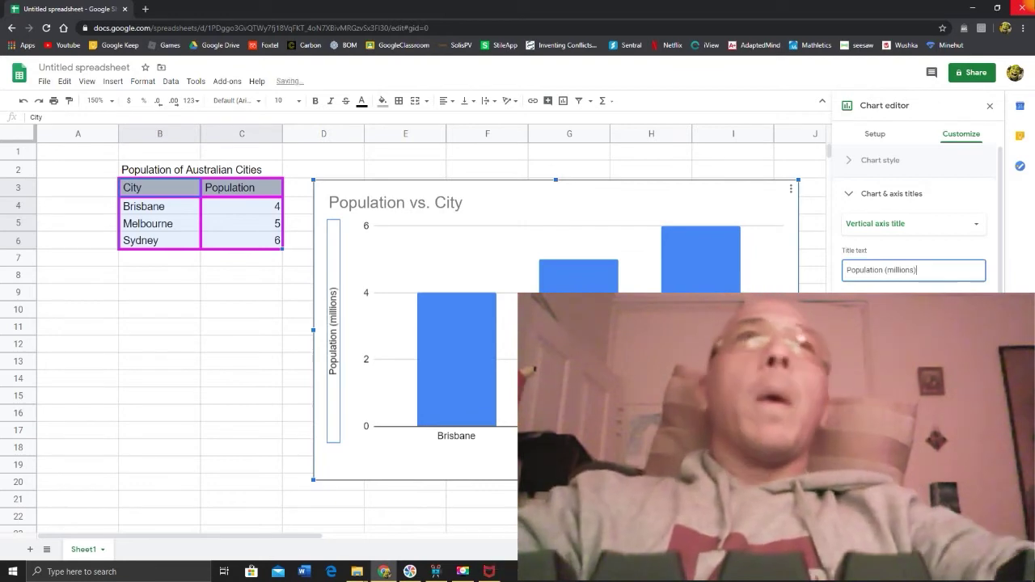
left_click(241, 361)
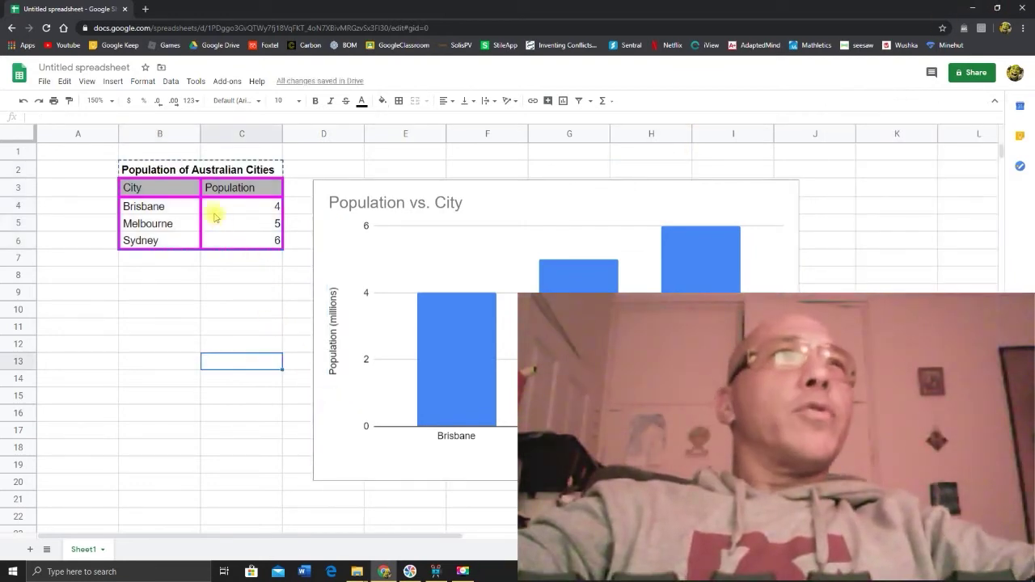
Copy the titled table in B2:C6.
left_click(142, 170)
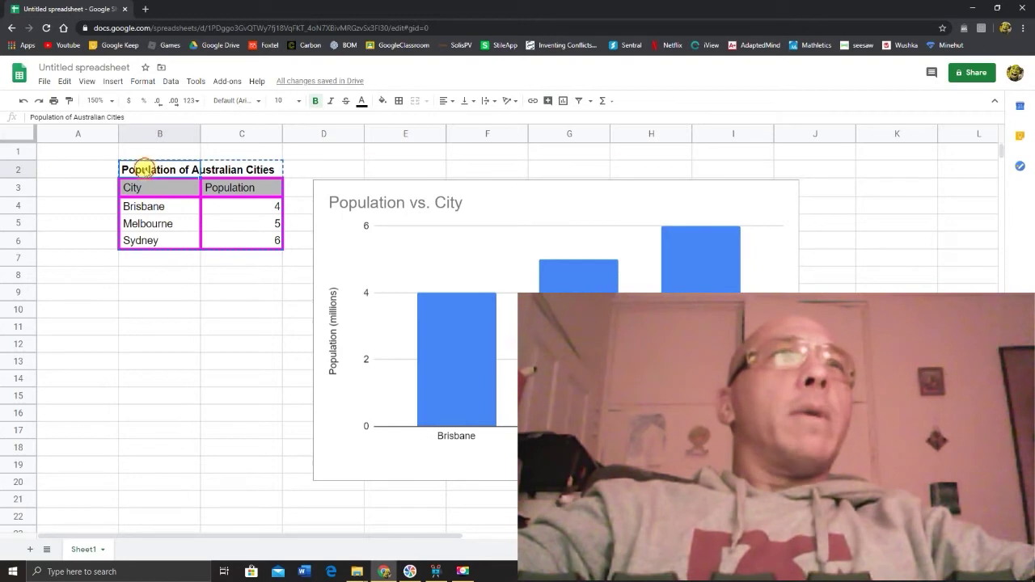
left_click_drag(142, 171, 245, 247)
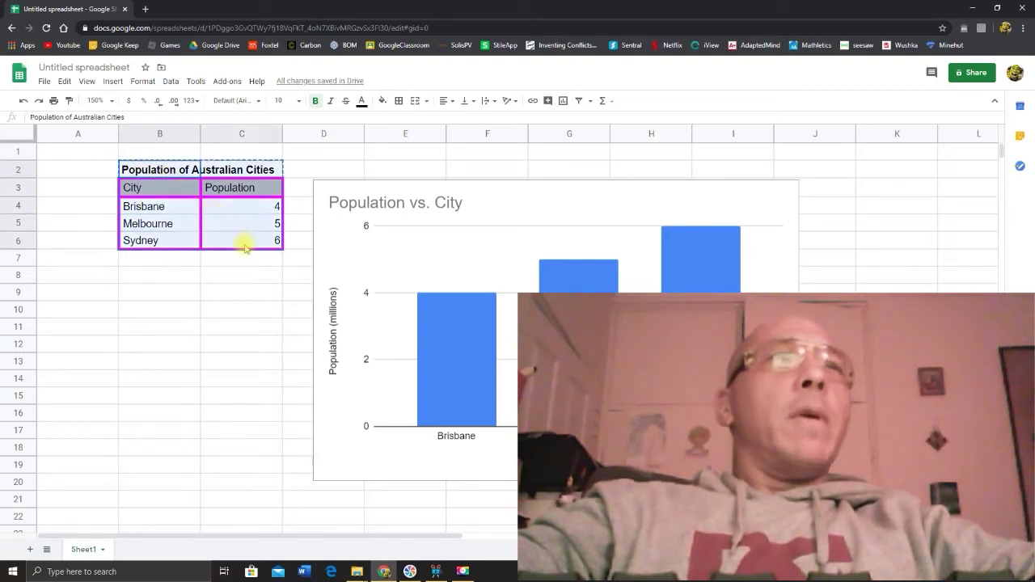
right_click(243, 227)
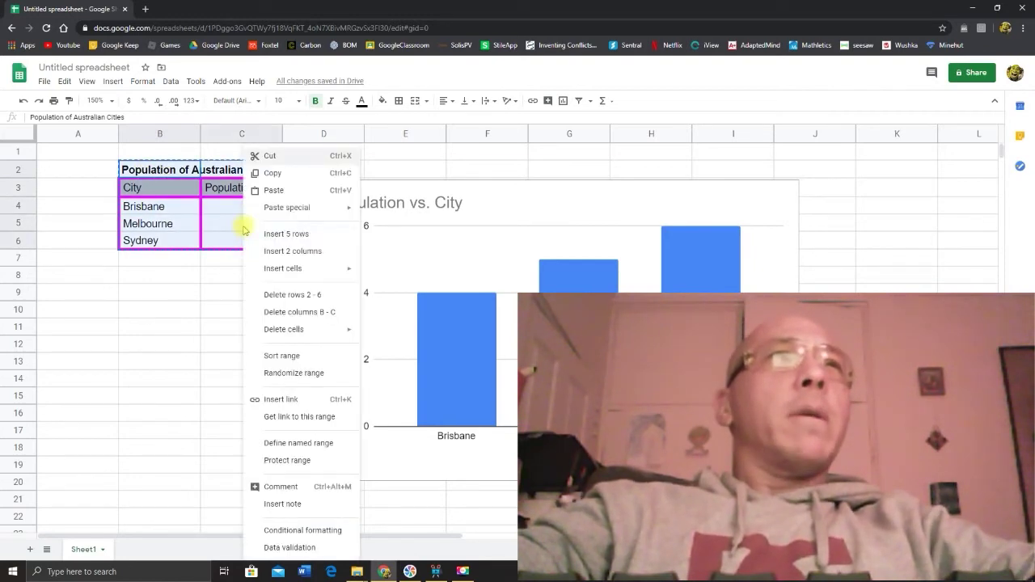
left_click(273, 175)
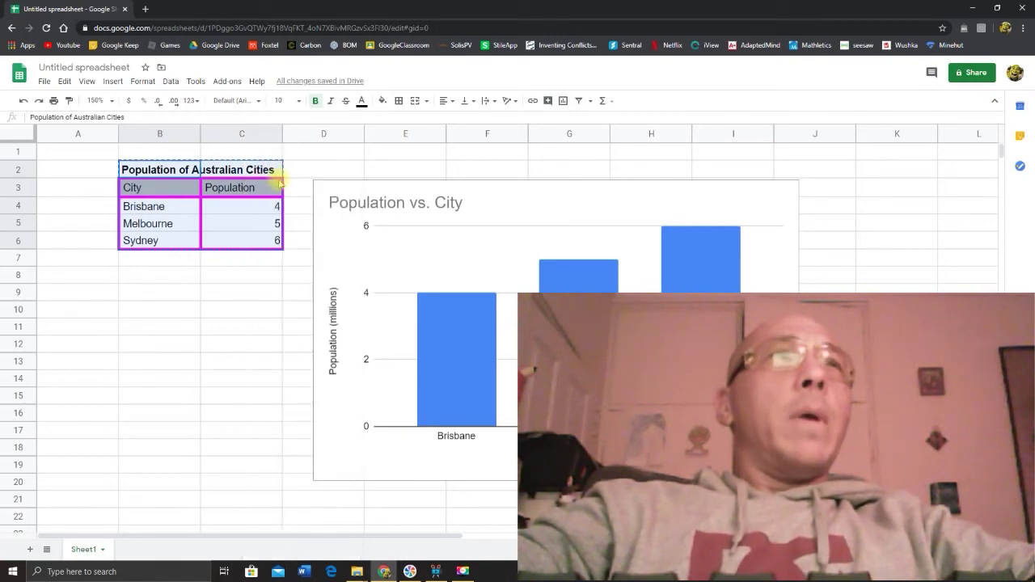
Find Google Docs through a web search in a new browser tab and create a blank document there.
left_click(146, 9)
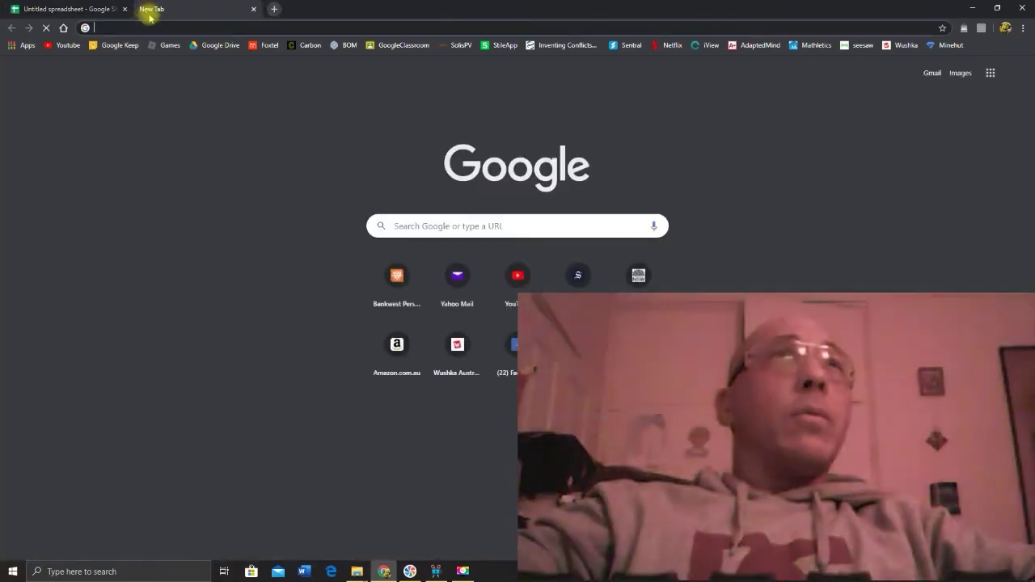
left_click(413, 224)
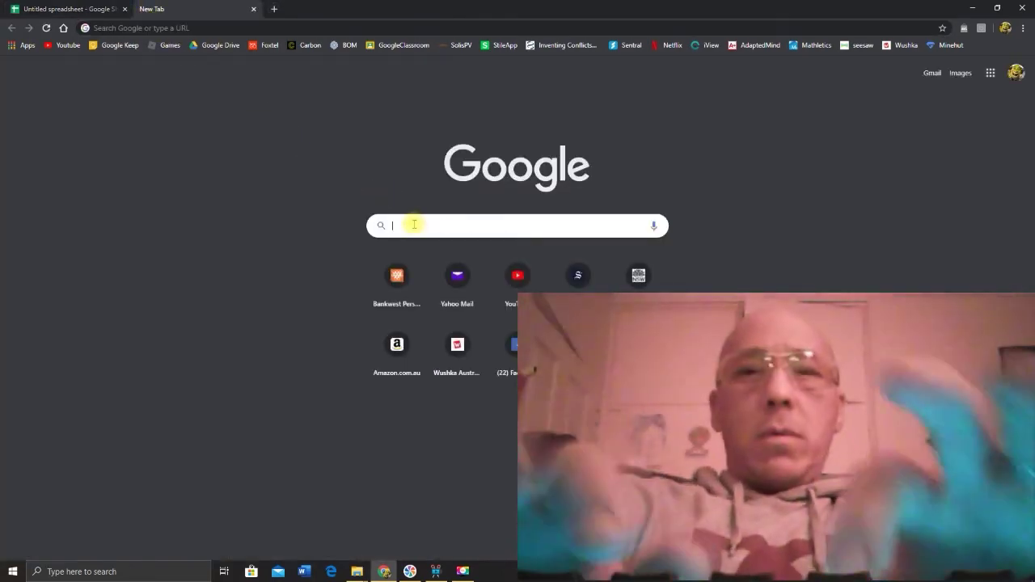
type("google docs")
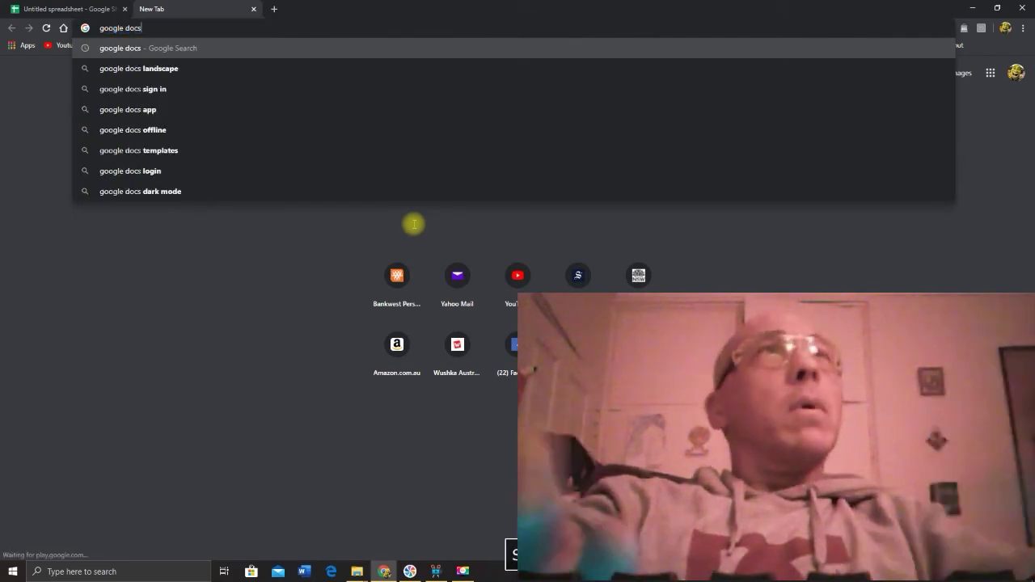
key("Return")
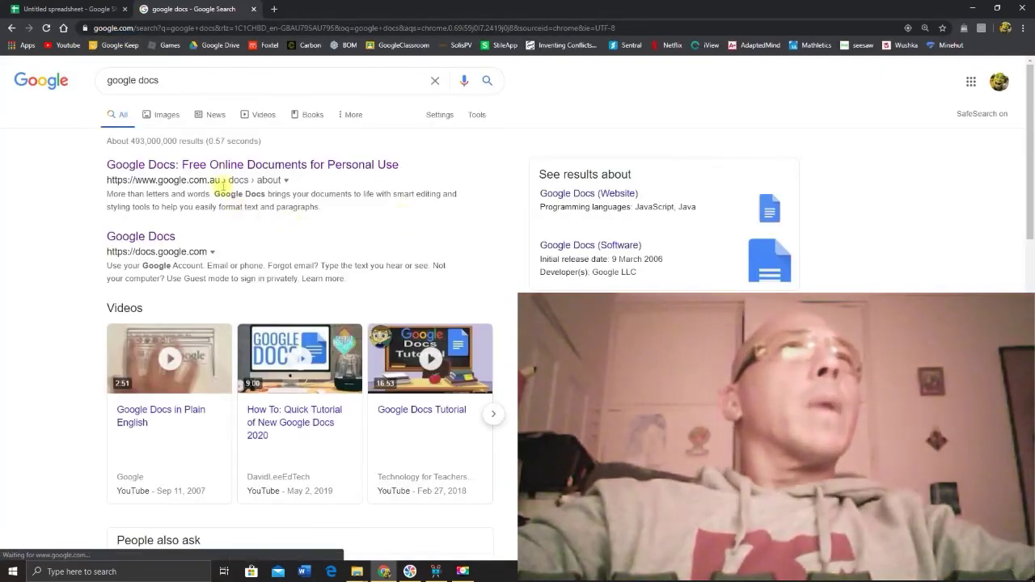
left_click(216, 165)
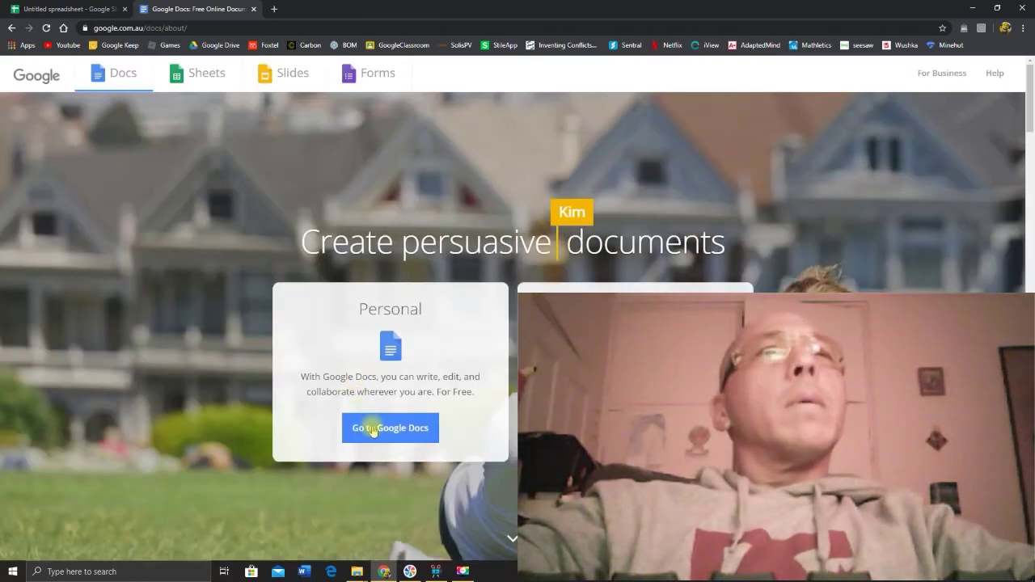
left_click(372, 430)
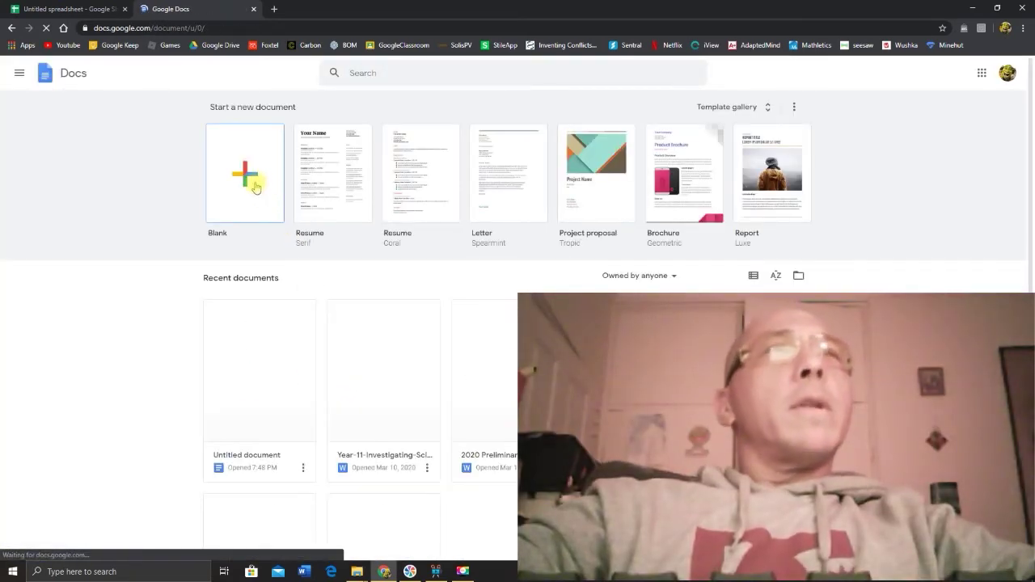
left_click(254, 184)
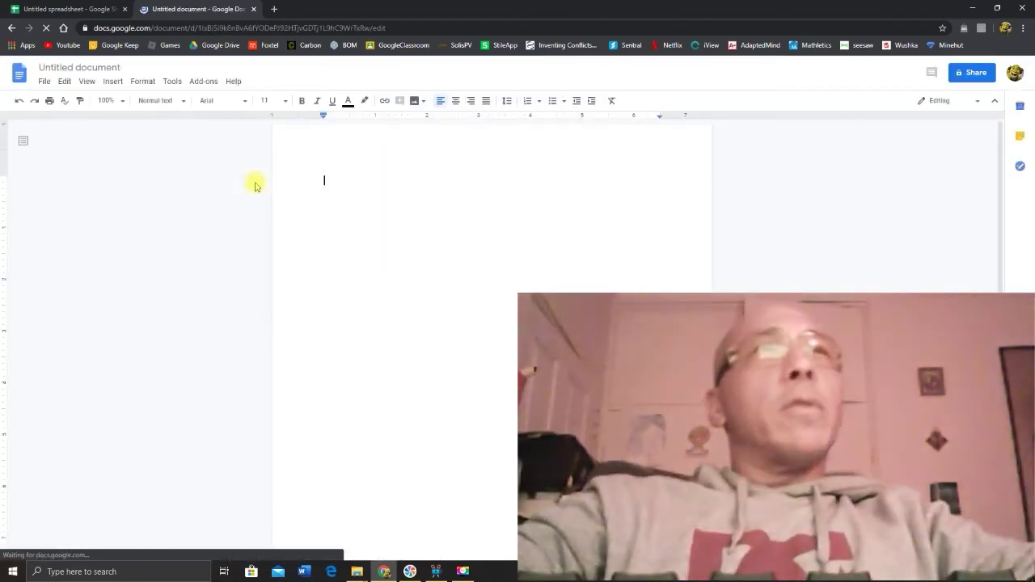
Paste the copied city population table below an empty first line, linked to the spreadsheet, and add blank lines beneath it.
key("Return")
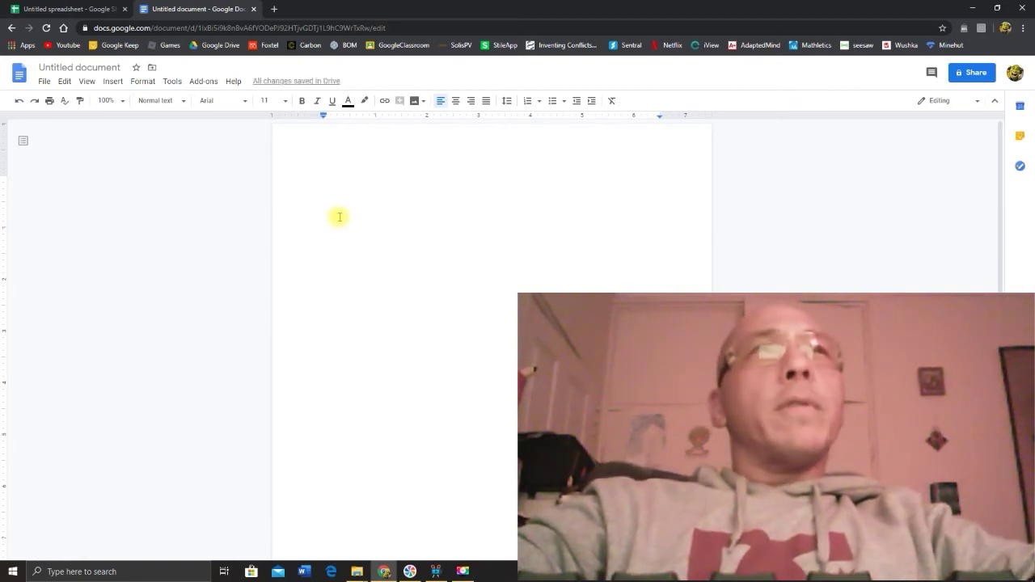
right_click(333, 215)
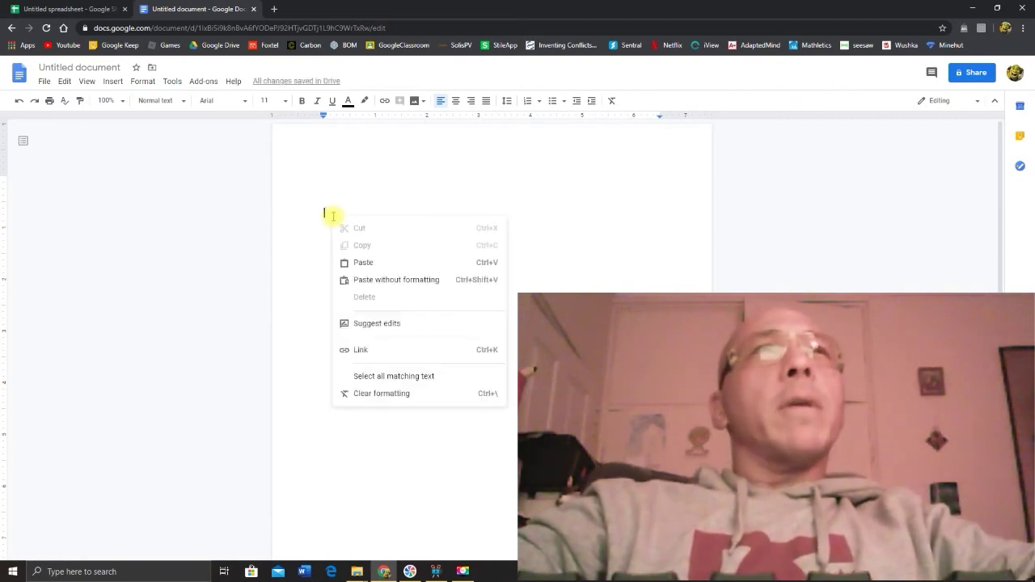
left_click(363, 263)
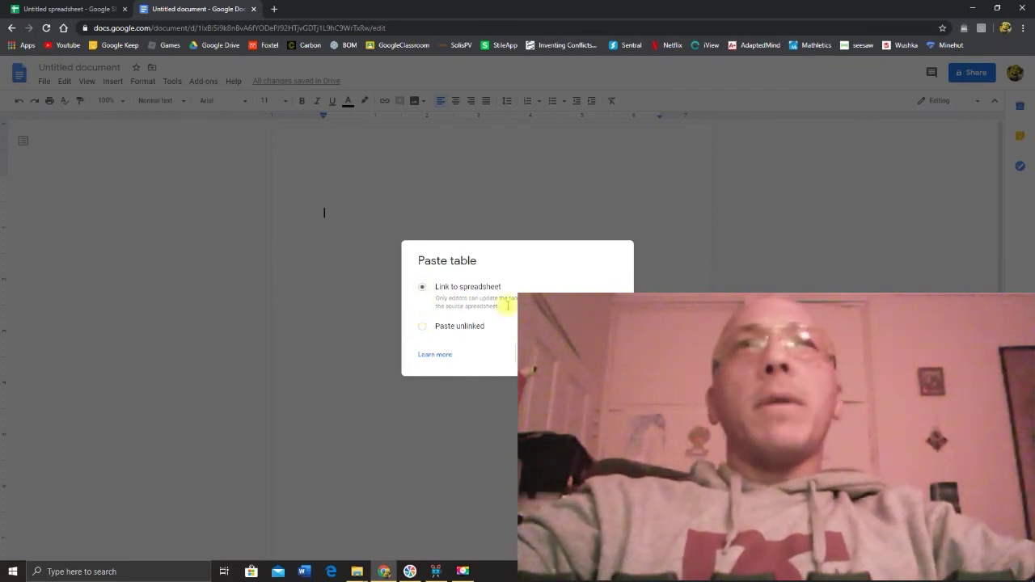
key("Return")
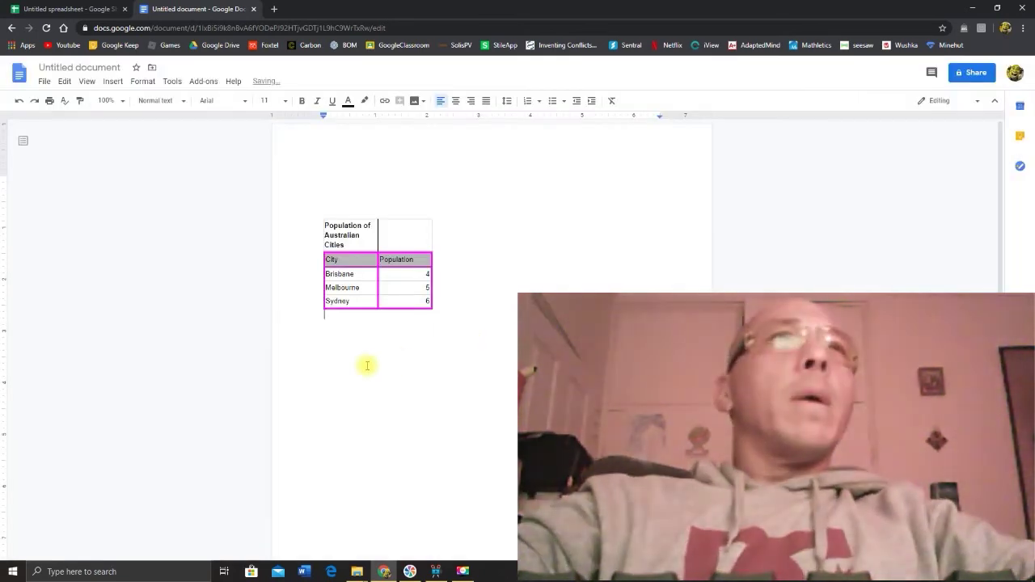
key("Return")
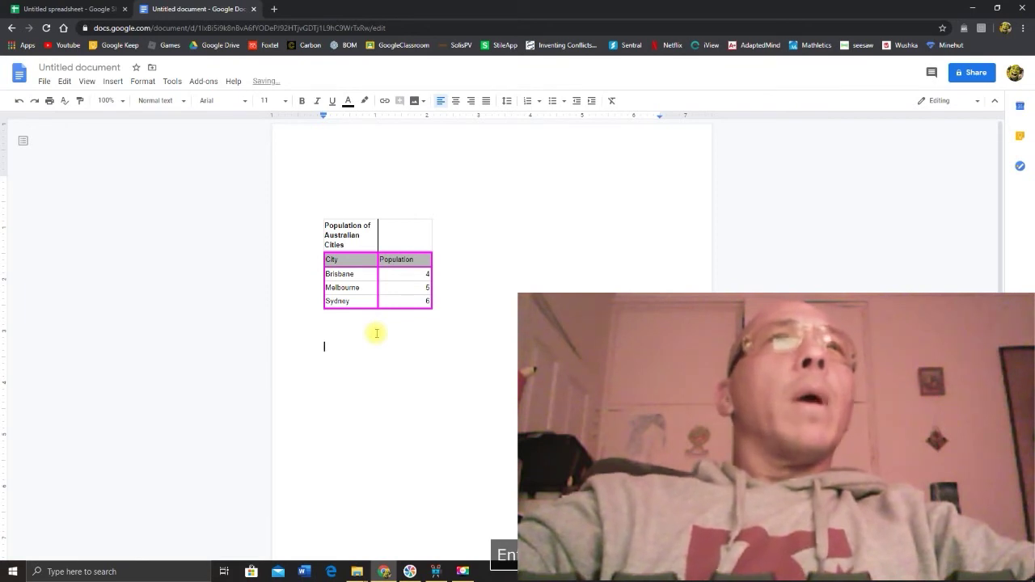
Delete the Population of Australian Cities title row from the pasted table.
left_click_drag(359, 237, 429, 233)
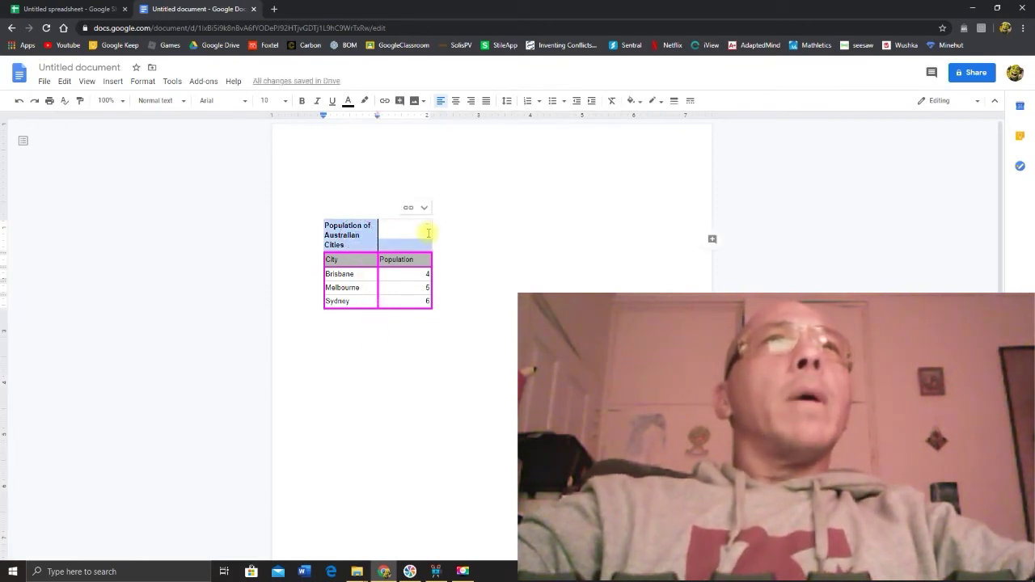
left_click(428, 229)
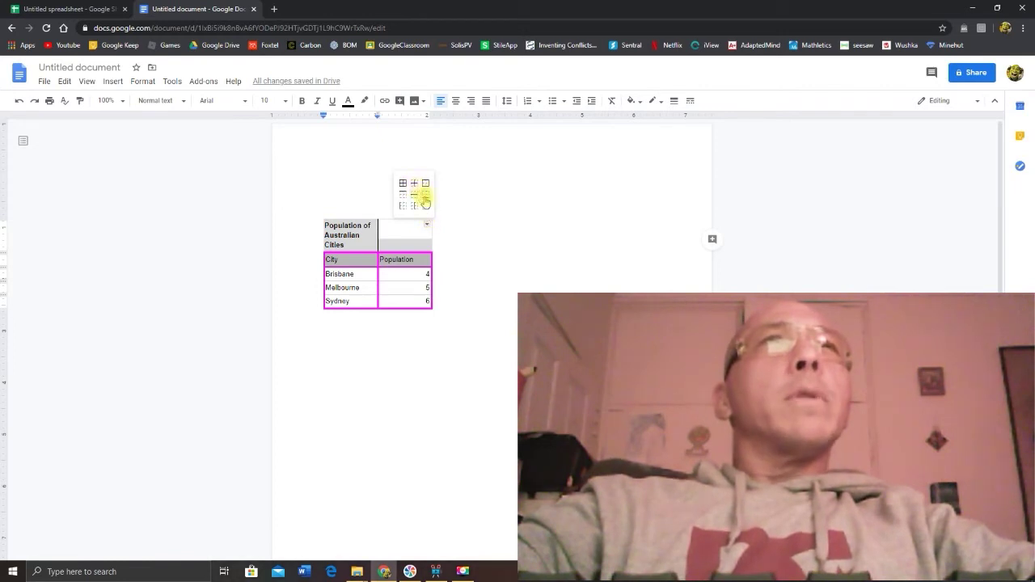
left_click(426, 209)
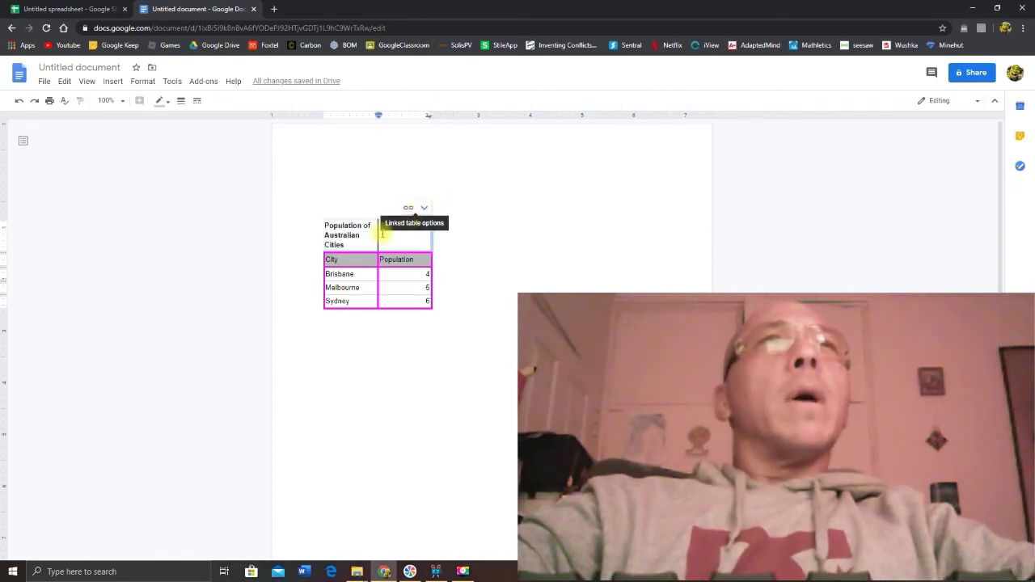
left_click_drag(347, 232, 478, 240)
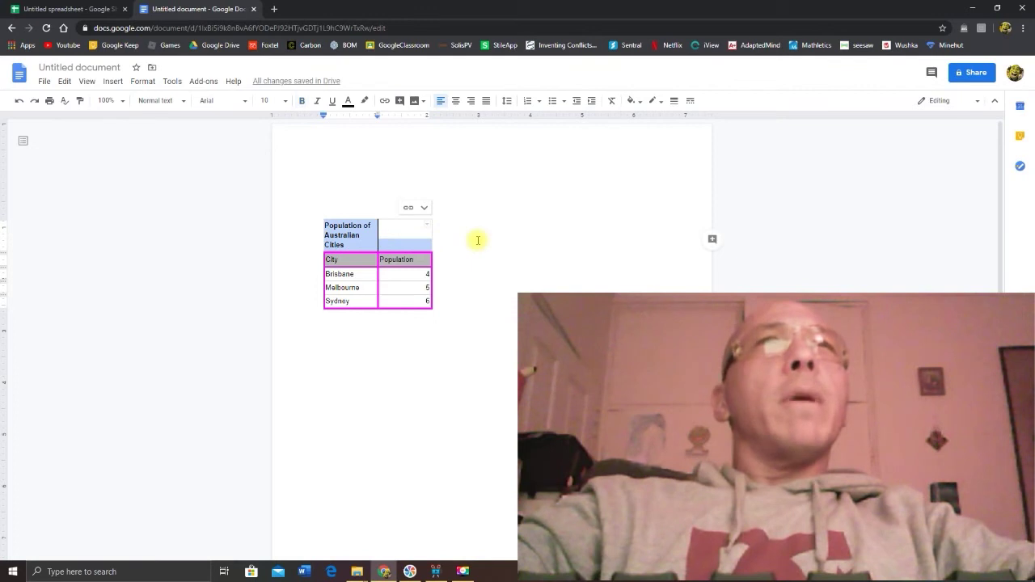
right_click(368, 235)
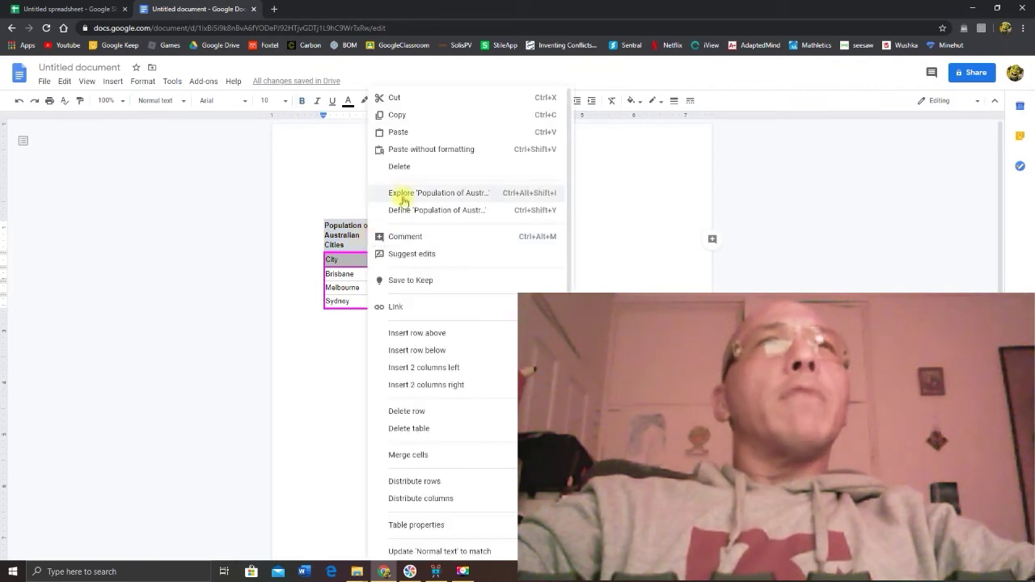
left_click(426, 411)
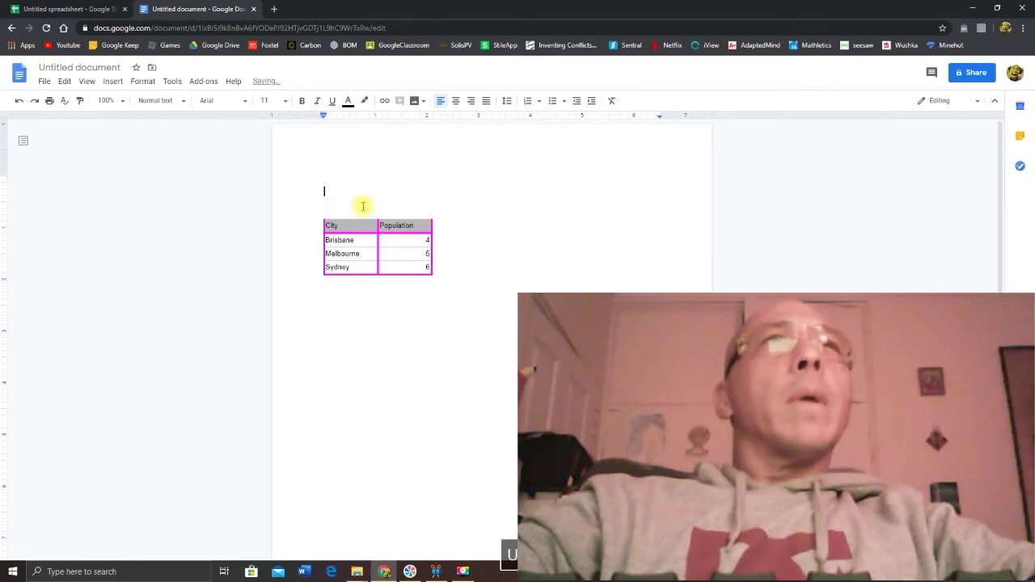
Enter the title Population on the line above the table and make room on the lines below the table.
type("Populati")
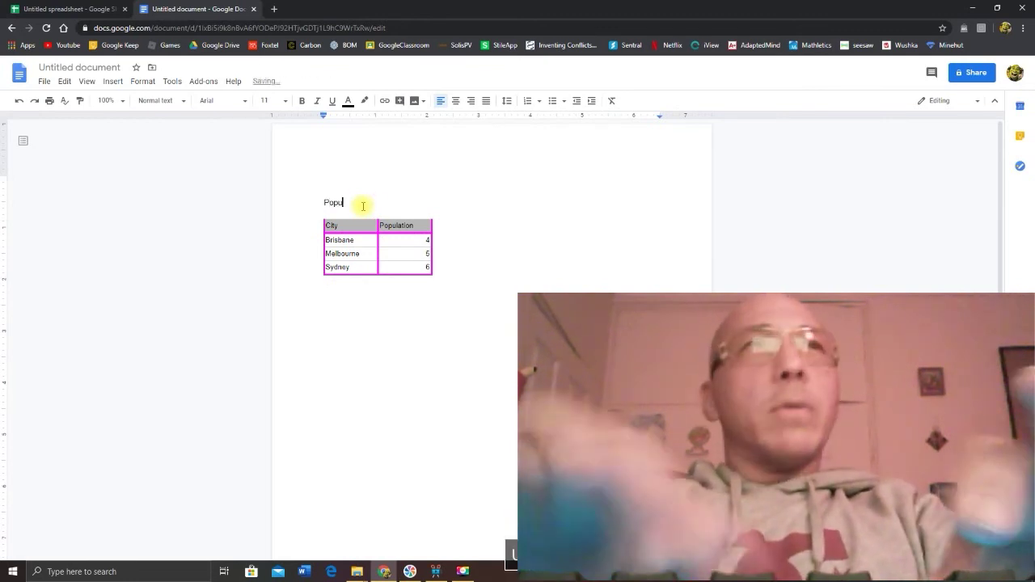
key("BackSpace")
key("BackSpace")
key("BackSpace")
type("a")
key("BackSpace")
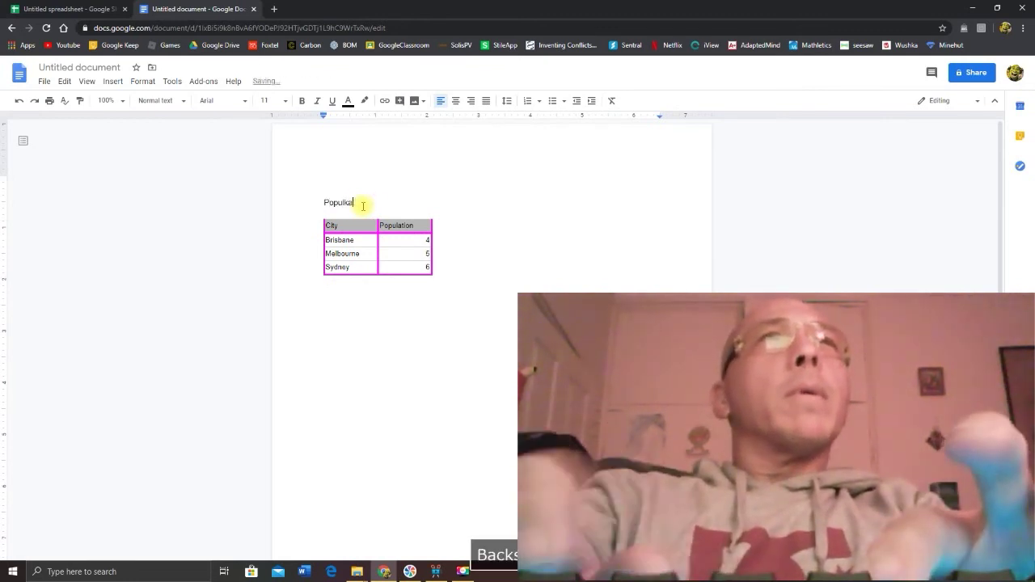
type("ation")
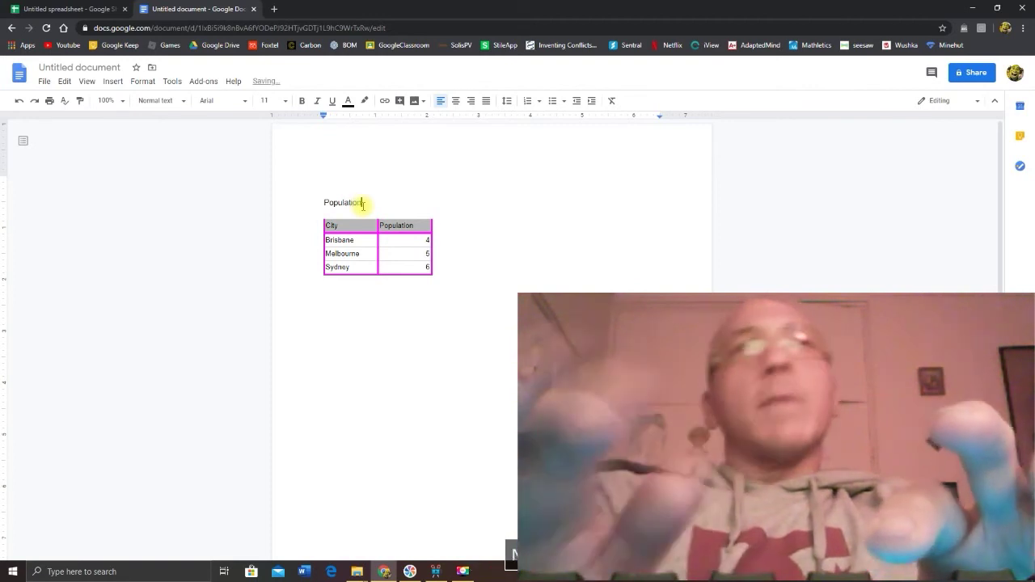
left_click(370, 288)
key("Return")
key("Return")
key("Up")
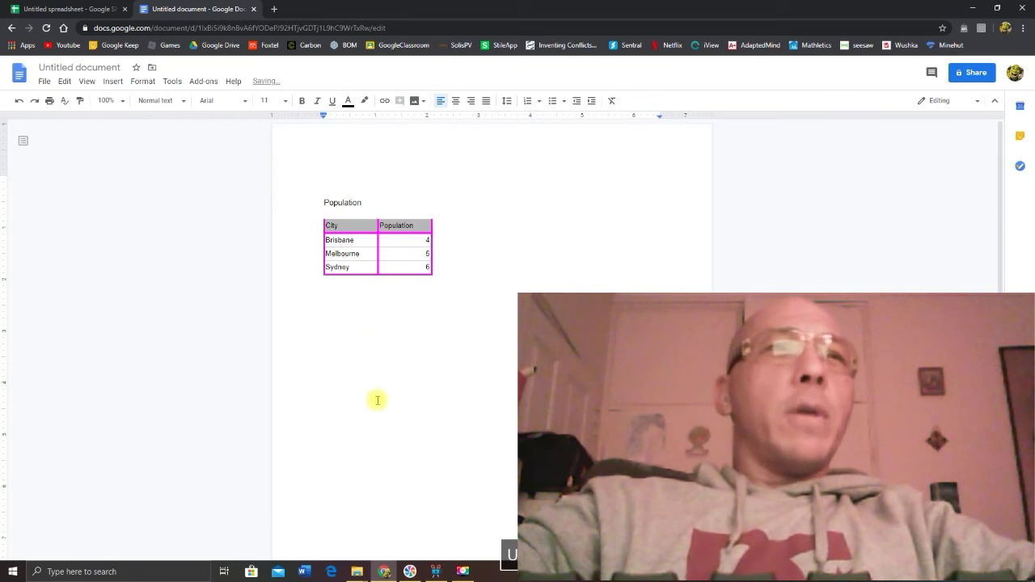
Switch back to the spreadsheet and copy the Population vs. City column chart.
left_click(69, 9)
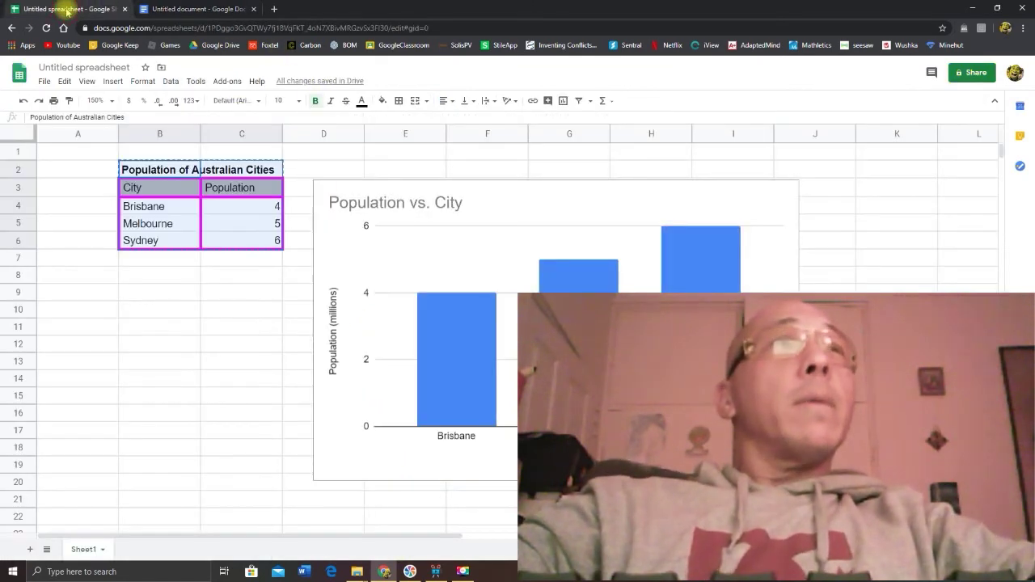
left_click(538, 206)
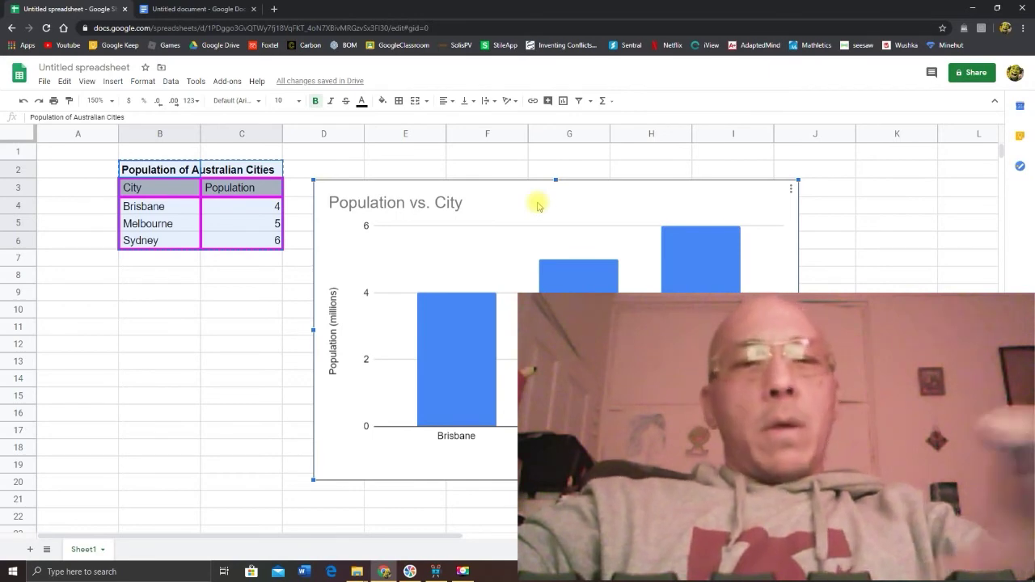
key("Escape")
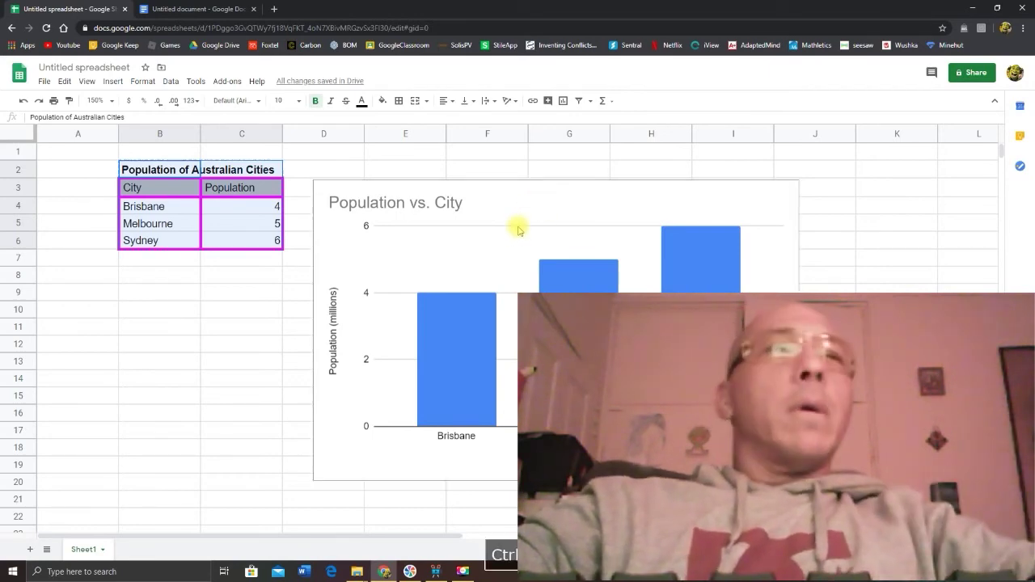
Return to the Google Docs document and paste the chart below the table, unlinked from the spreadsheet.
left_click(215, 9)
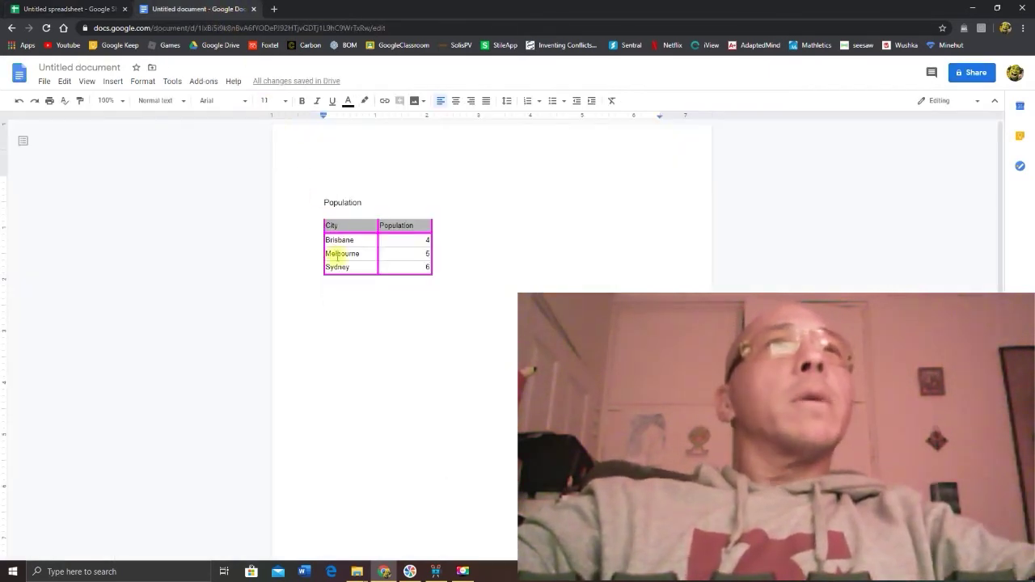
right_click(332, 304)
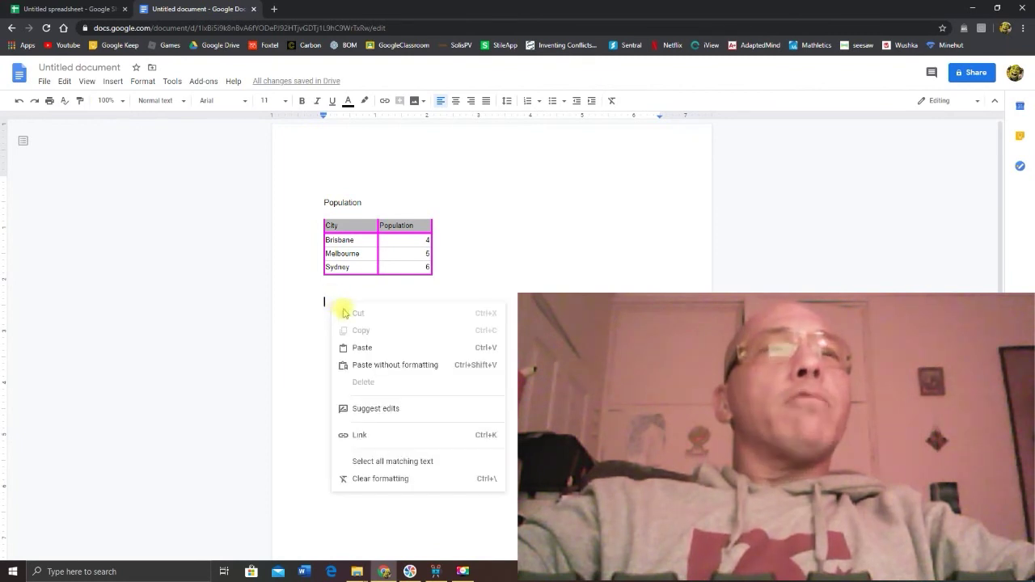
left_click(373, 347)
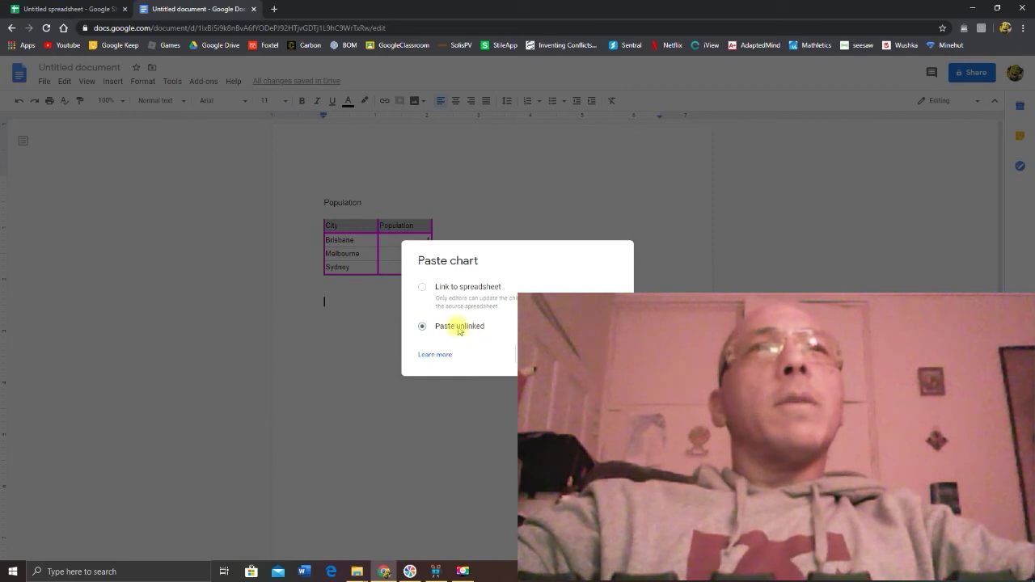
left_click(608, 354)
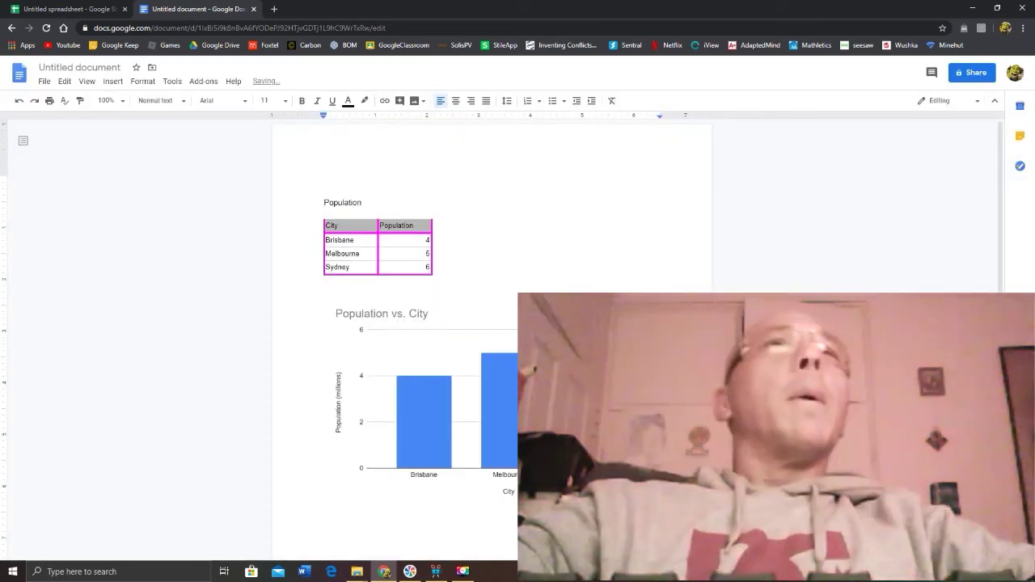